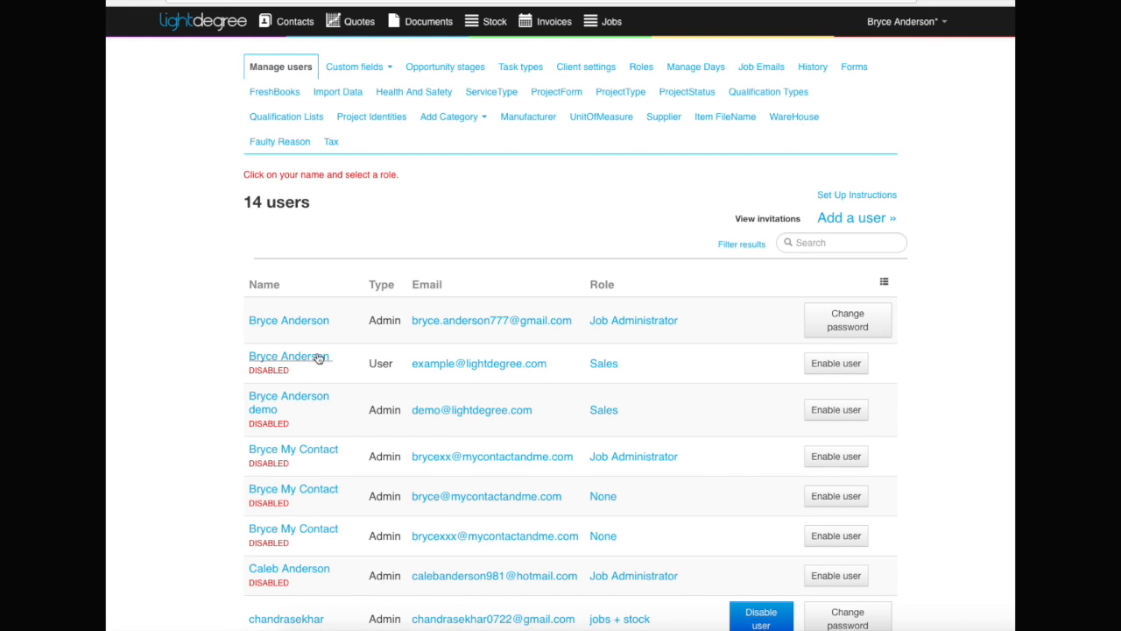
# Open the enabled Job Administrator's user record at the head of the list and select the Job Administrator role.
pyautogui.click(262, 321)
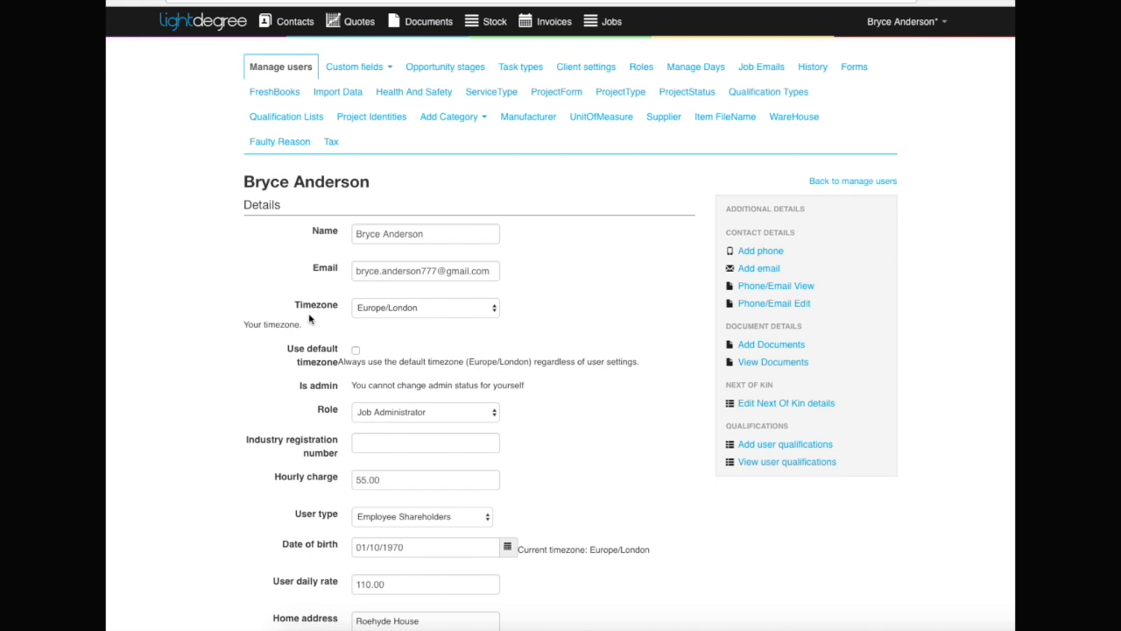
pyautogui.scroll(-2, 305, 323)
pyautogui.click(414, 332)
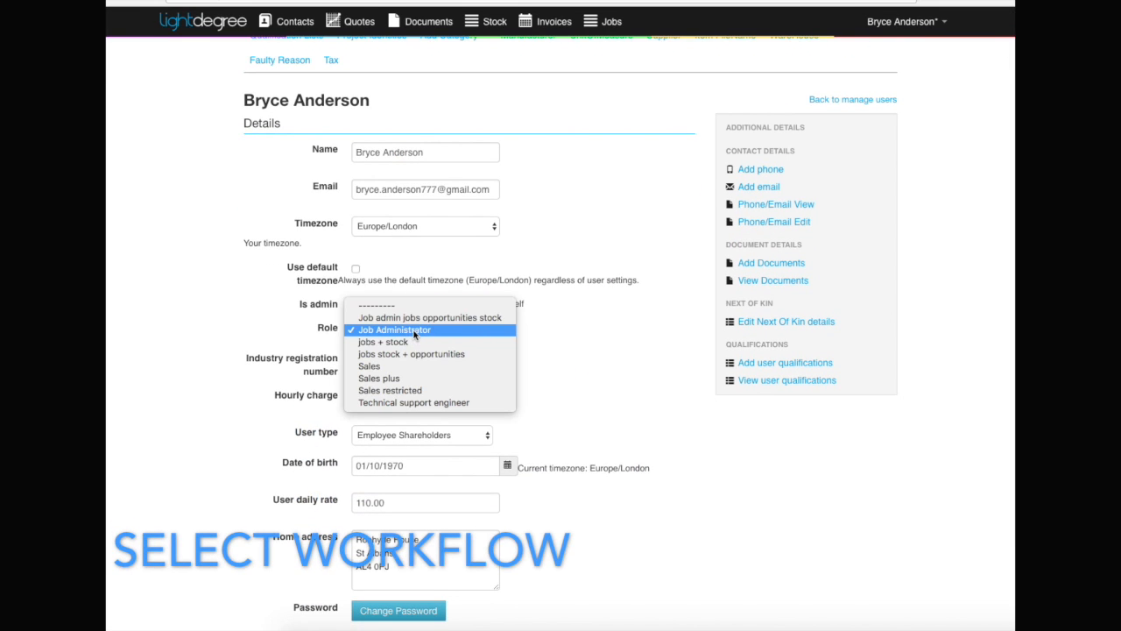
pyautogui.click(368, 331)
# Set the user's hourly charge to 70.00 and save the user record.
pyautogui.scroll(-3, 532, 358)
pyautogui.moveTo(385, 289); pyautogui.dragTo(343, 292)
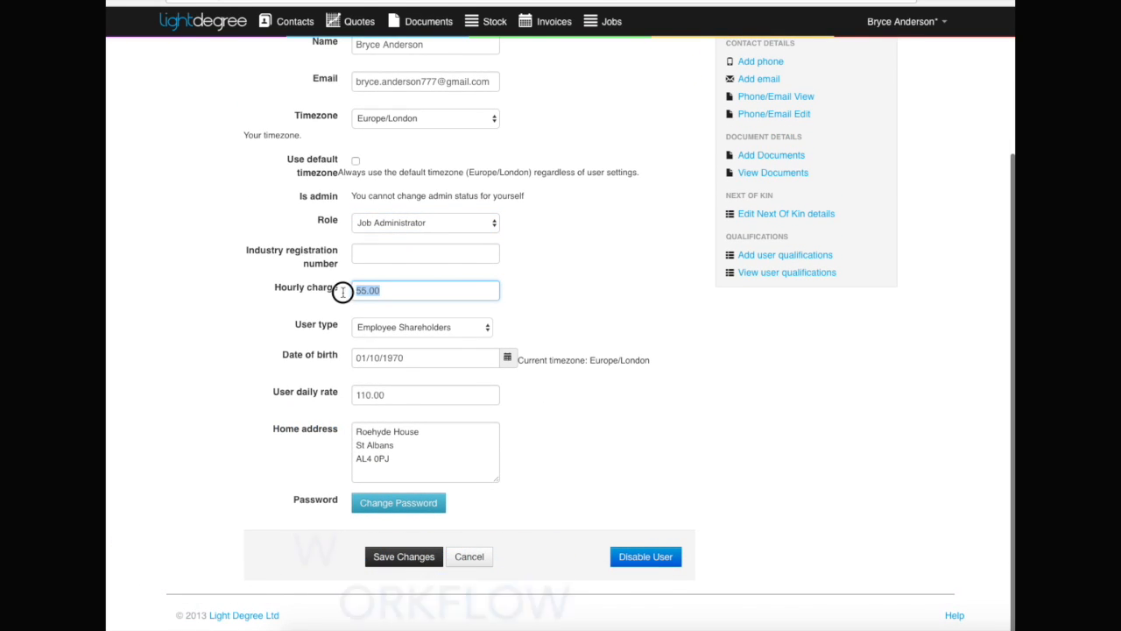
pyautogui.write('70.00')
pyautogui.click(397, 562)
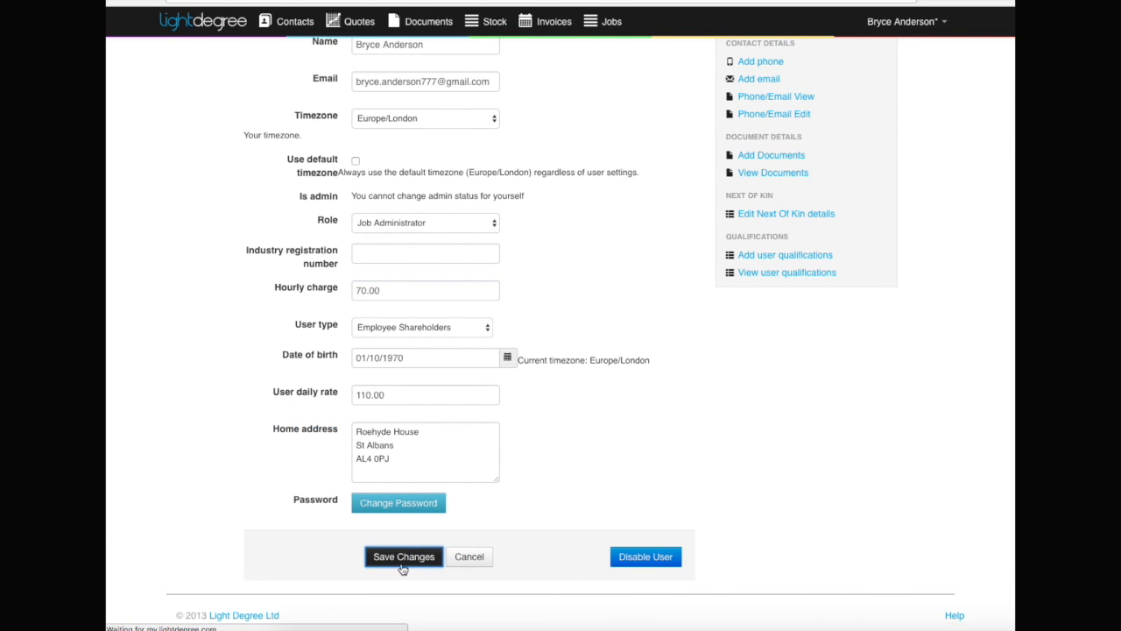
# Open the form for adding a user manually and look at its role choices.
pyautogui.click(847, 223)
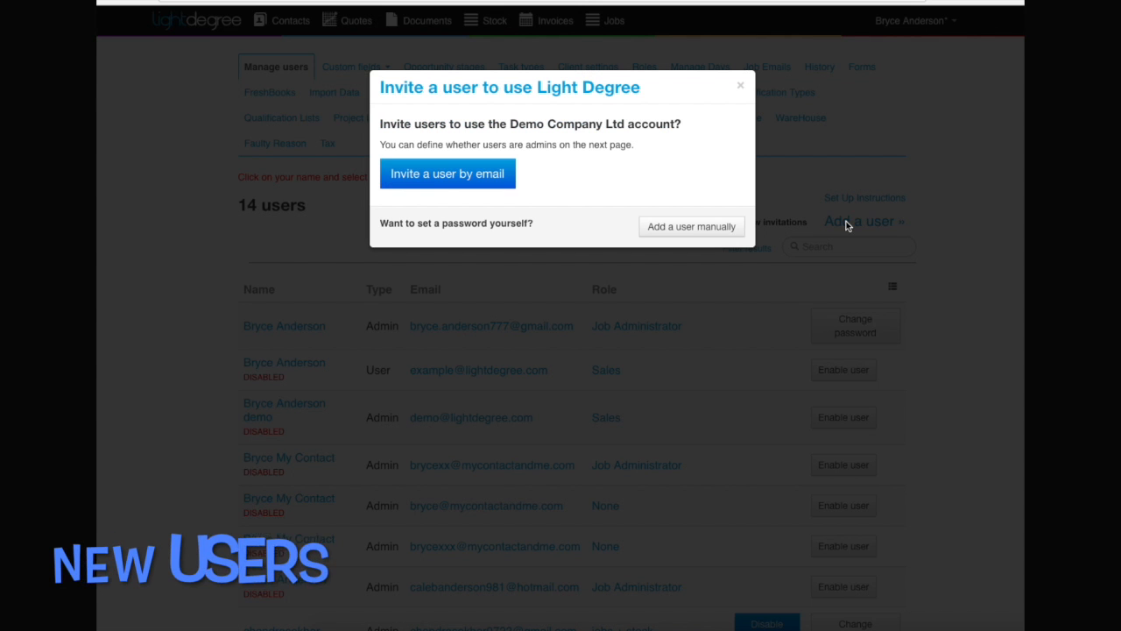
pyautogui.click(687, 229)
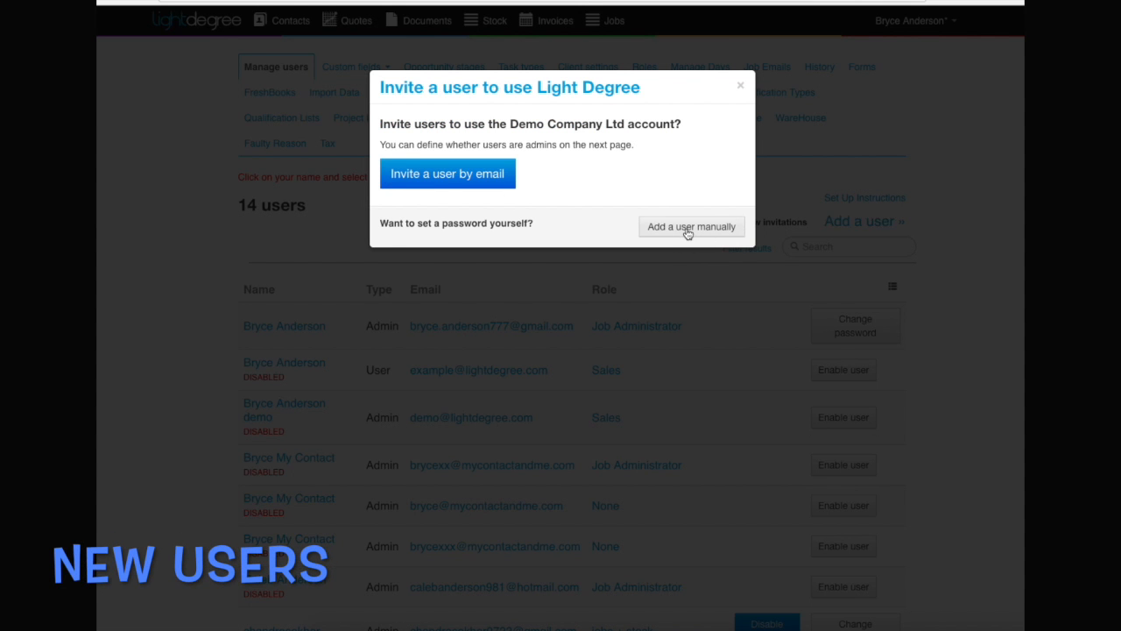
pyautogui.click(386, 423)
pyautogui.click(611, 503)
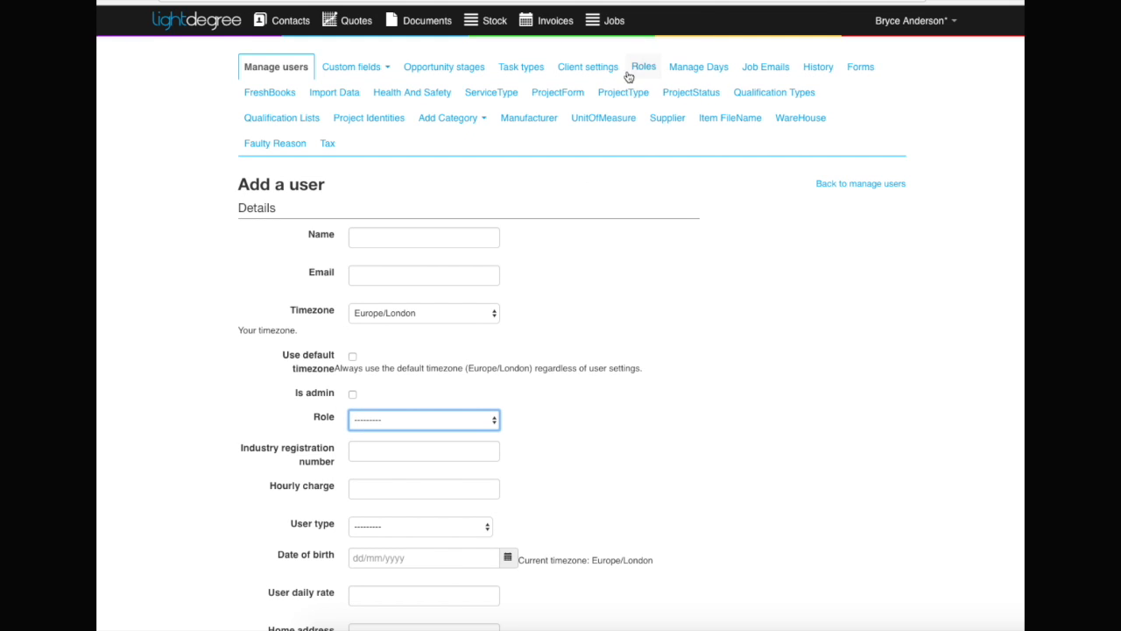
# Review the admin settings for suppliers, the VAT tax rate, and the client's default hourly charge and VAT number.
pyautogui.click(667, 119)
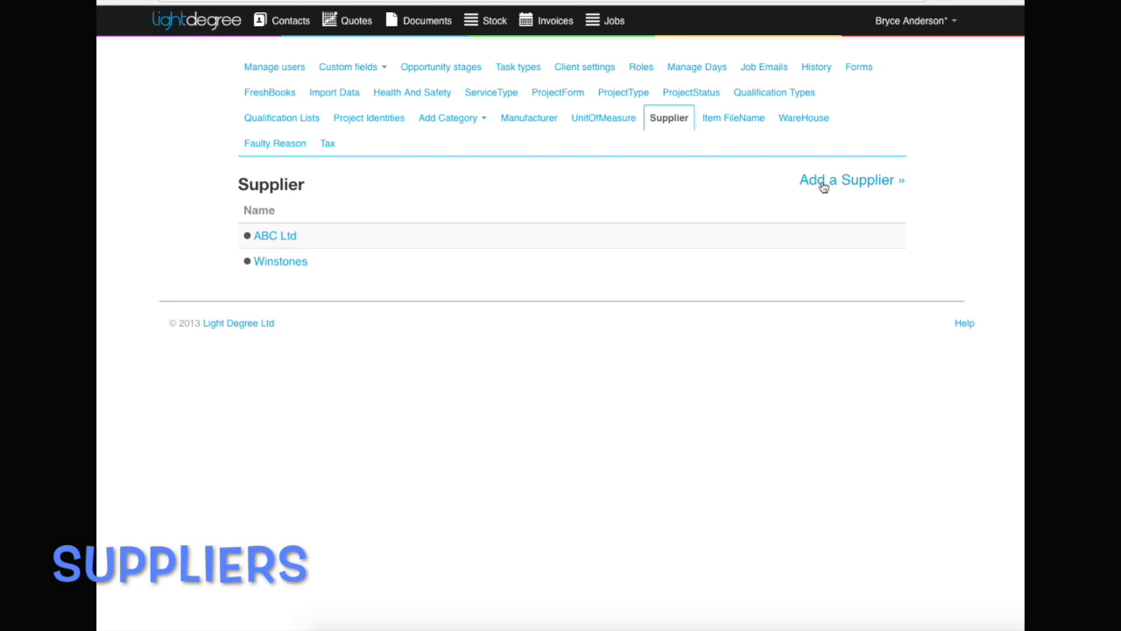
pyautogui.click(326, 144)
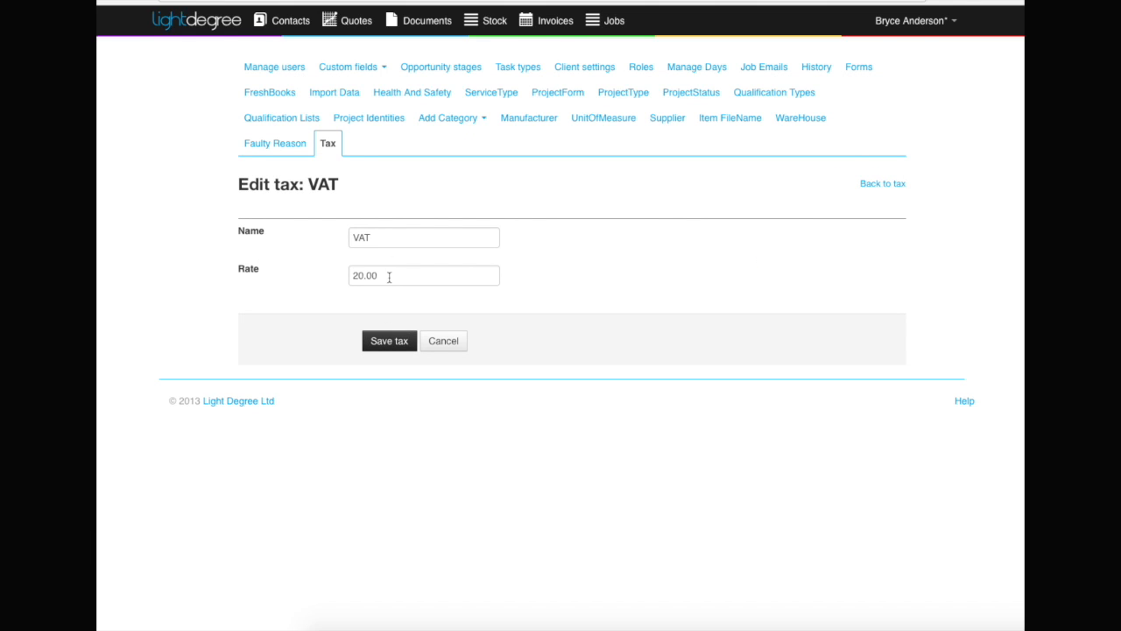
pyautogui.click(583, 67)
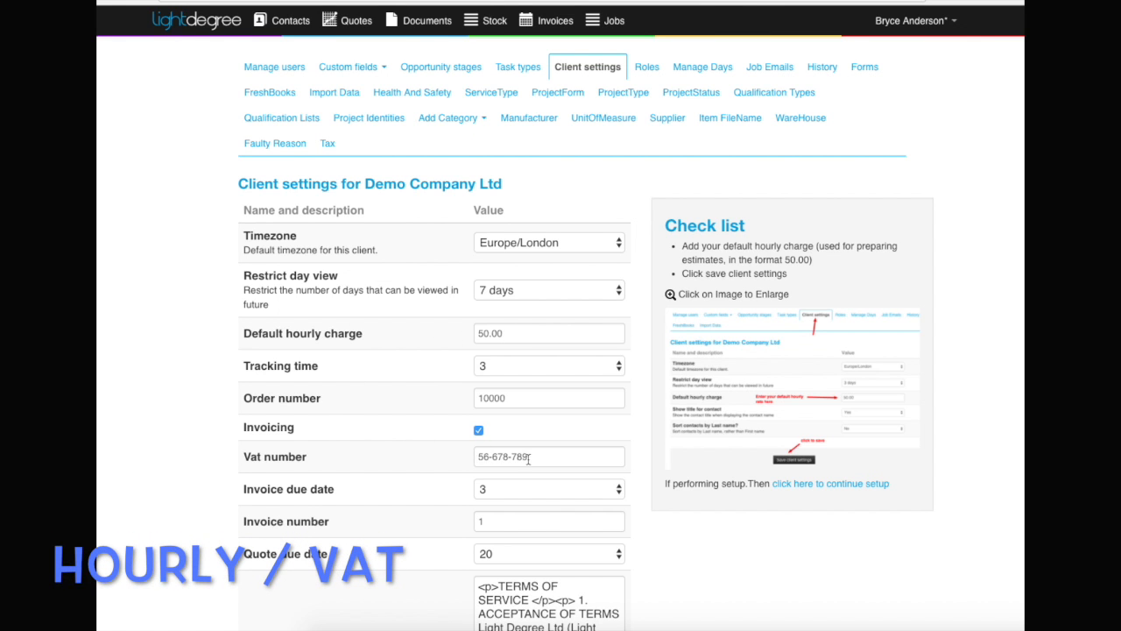
pyautogui.scroll(-3, 491, 464)
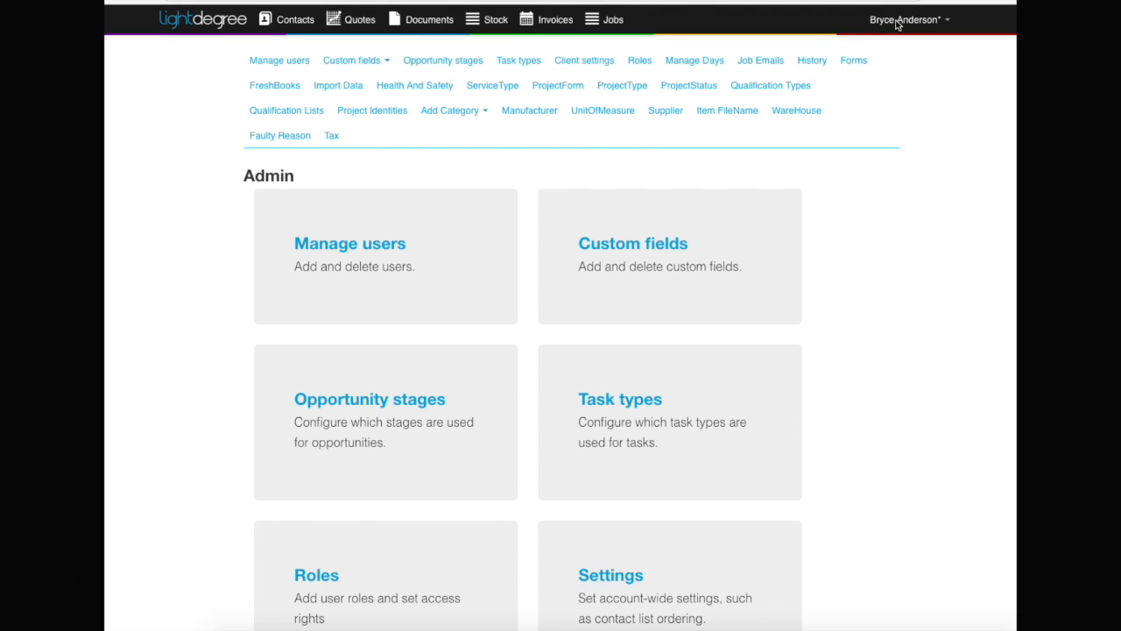
# Review the company details used for job emails and look at the help centre's search page.
pyautogui.click(758, 61)
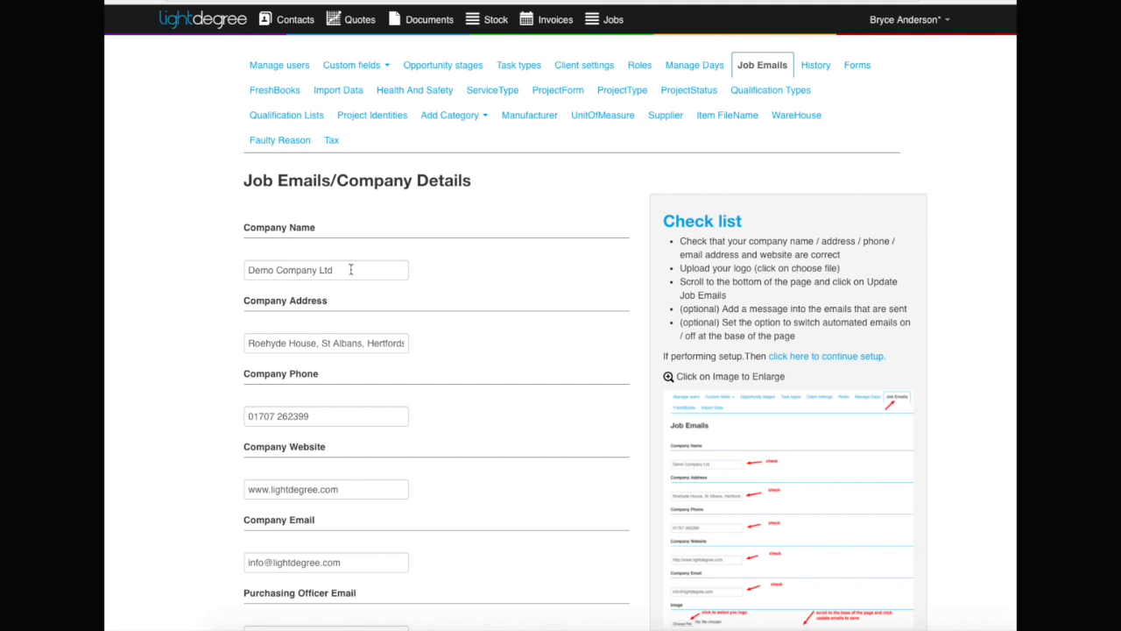
pyautogui.scroll(-5, 321, 398)
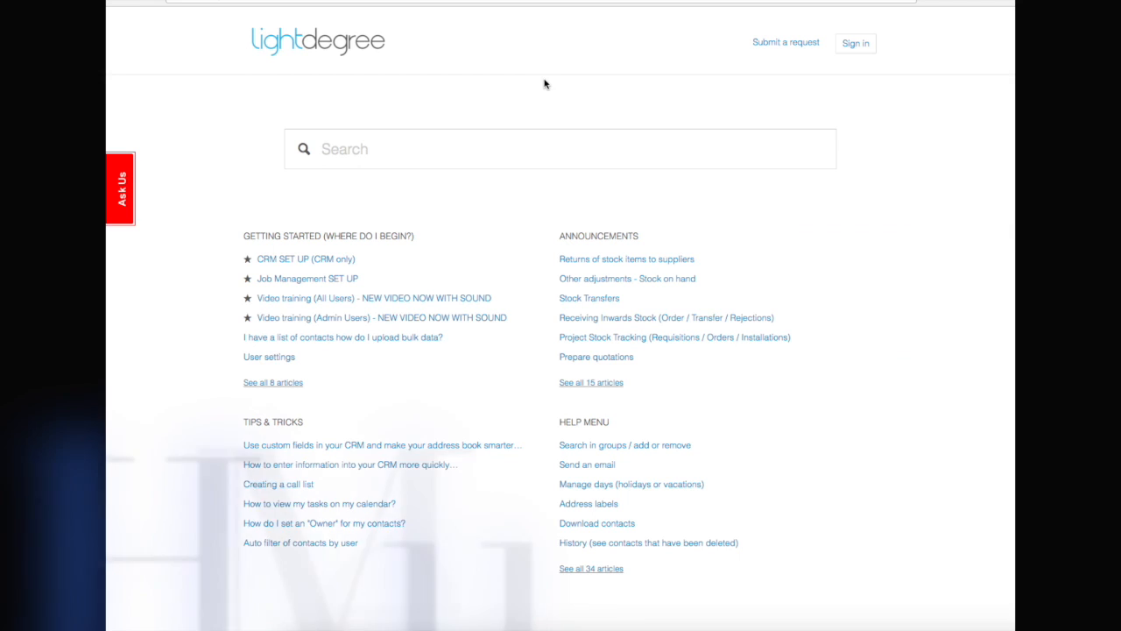
pyautogui.click(382, 150)
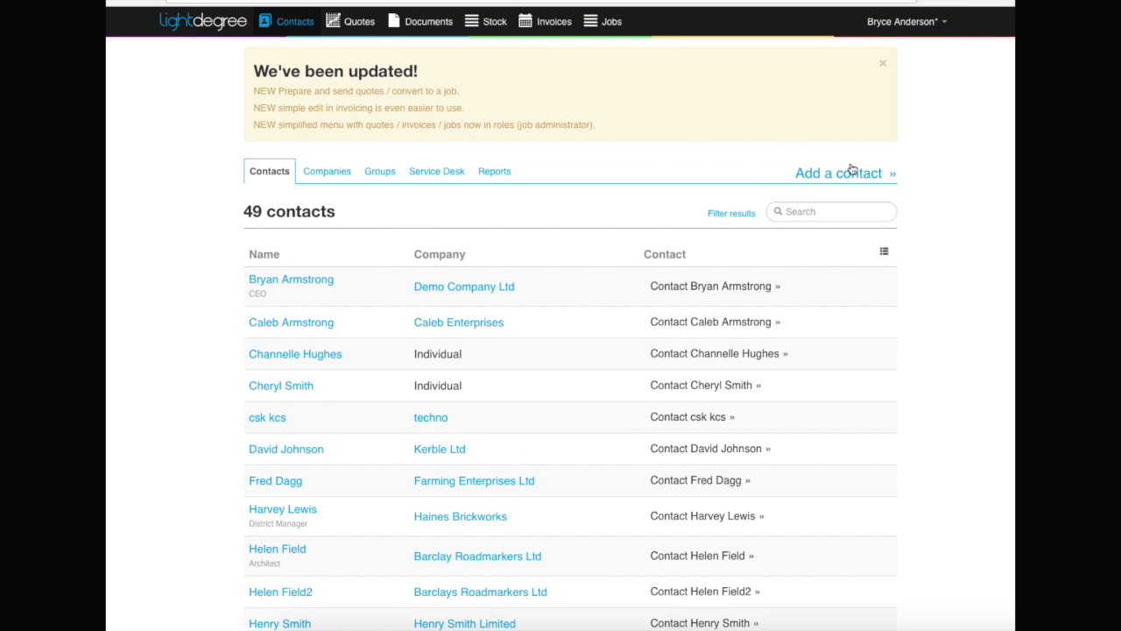
# Open the form for adding a new contact and examine its personal, company and address fields.
pyautogui.click(821, 177)
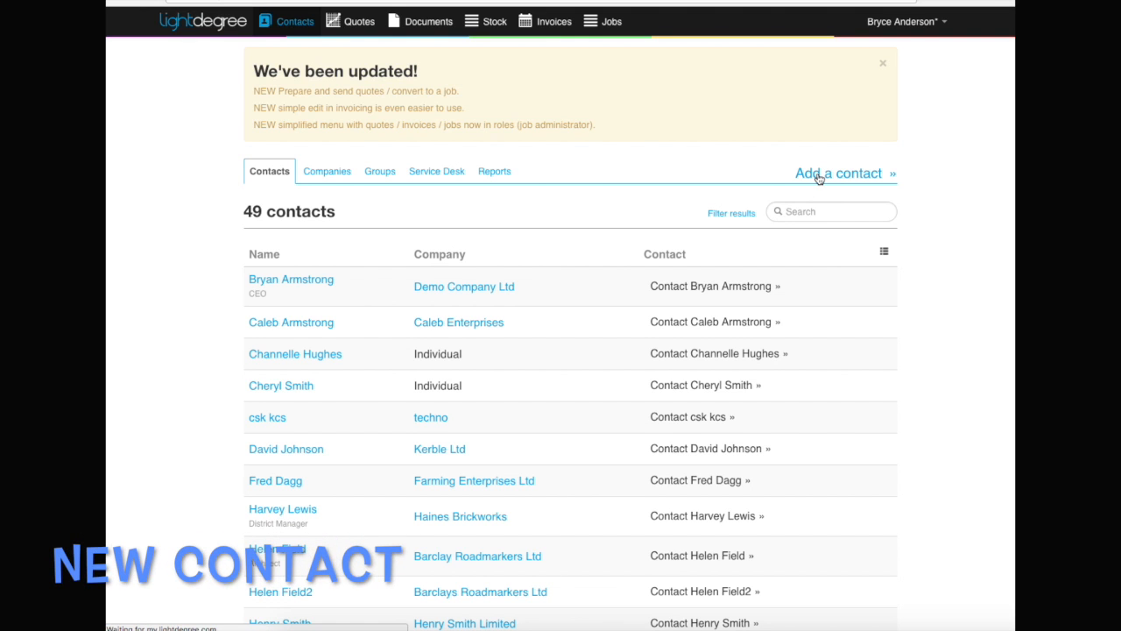
pyautogui.click(399, 148)
pyautogui.click(861, 224)
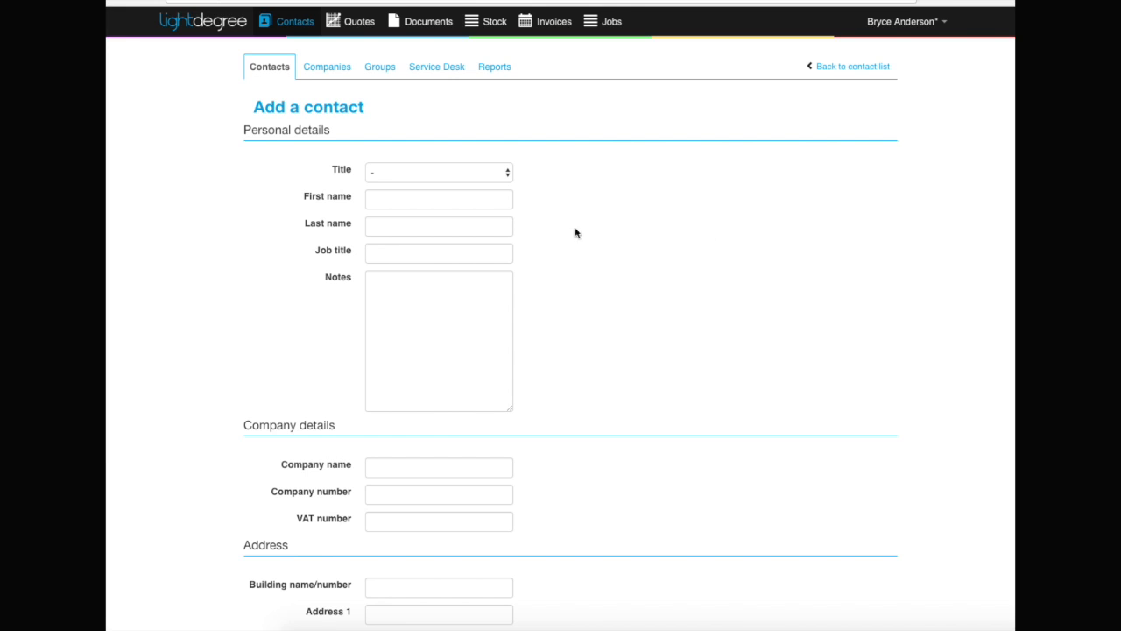
pyautogui.scroll(-3, 516, 307)
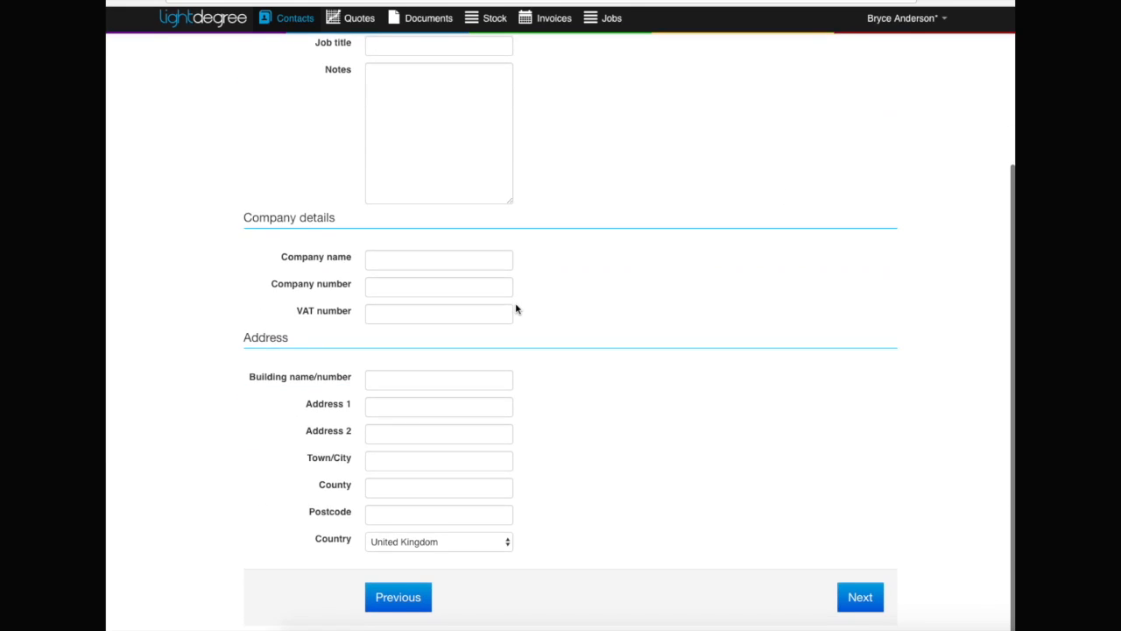
# Add a quote for the CEO contact at Demo Company Ltd, using the contact's first listed address.
pyautogui.click(286, 23)
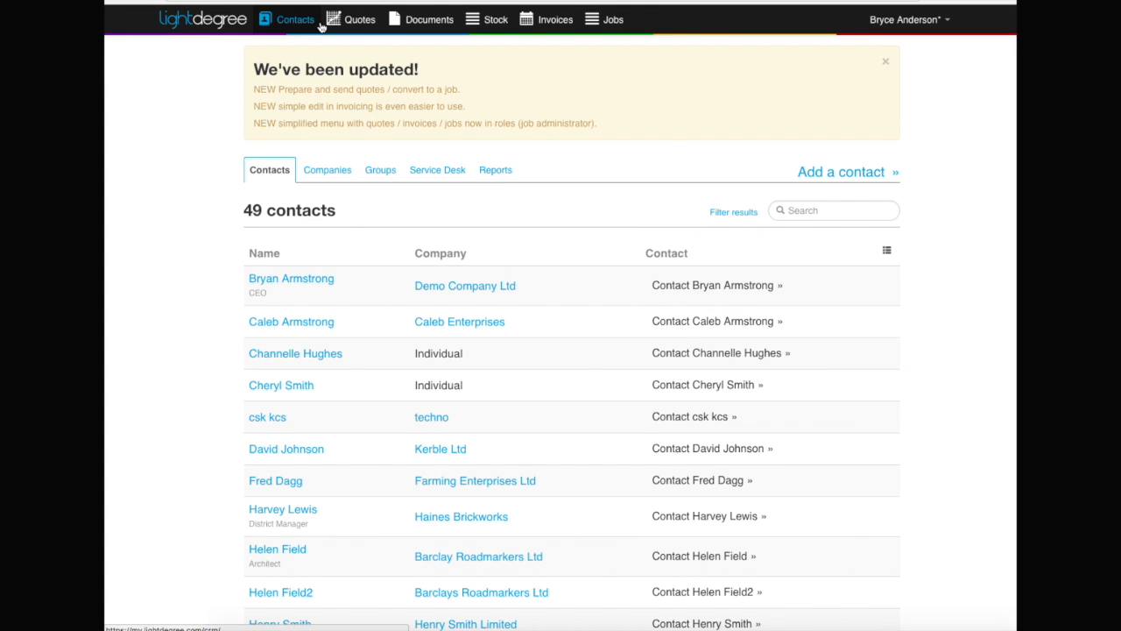
pyautogui.click(755, 267)
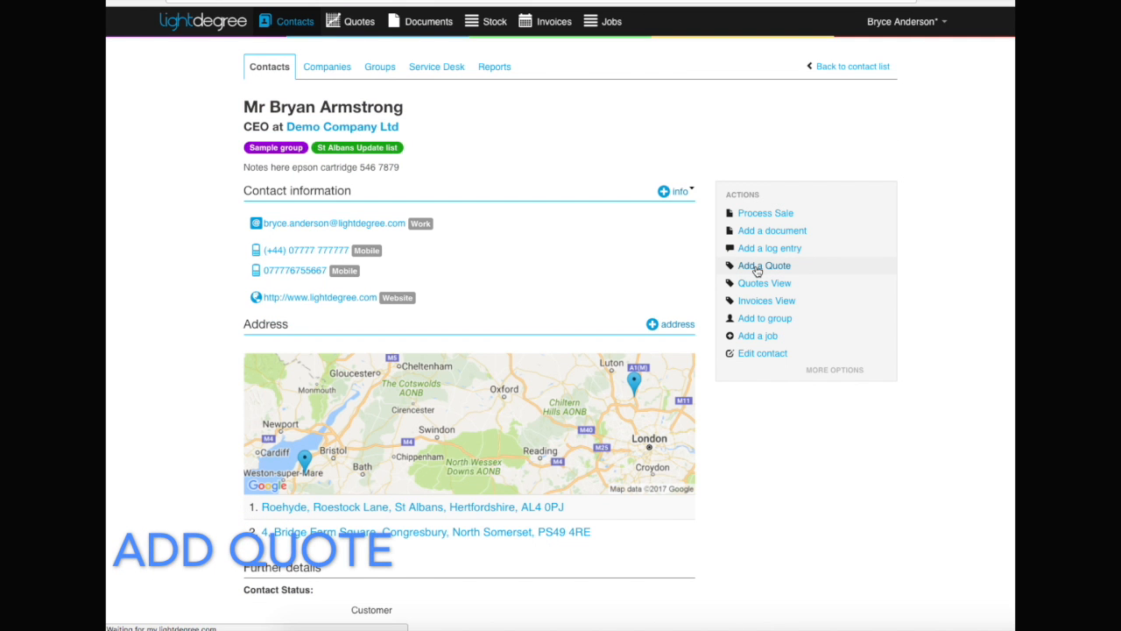
pyautogui.click(383, 157)
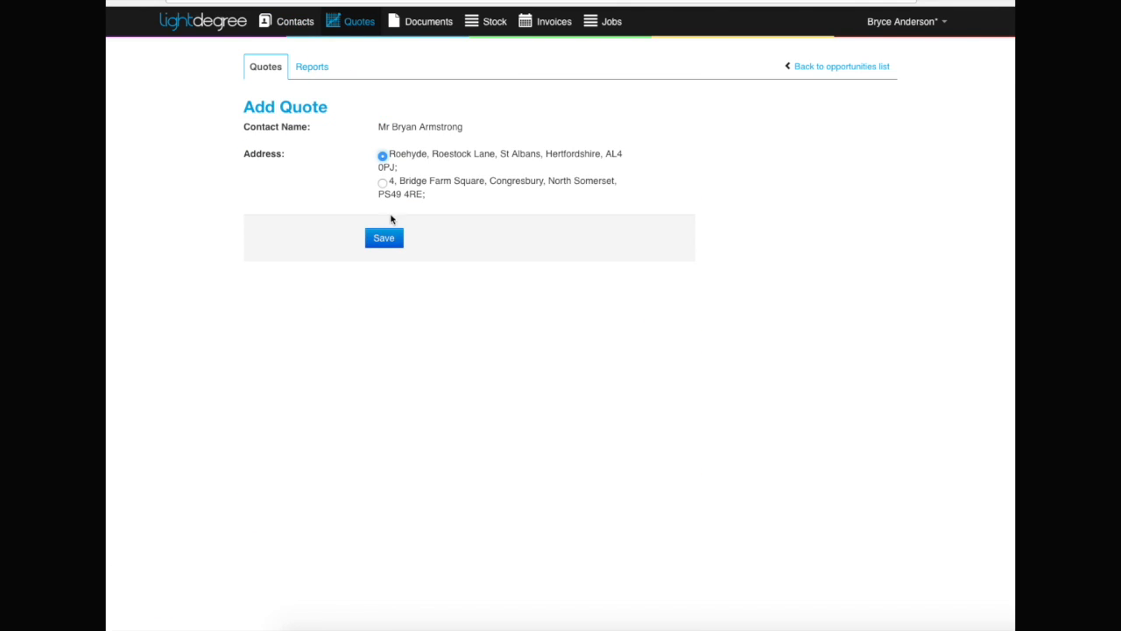
pyautogui.click(383, 239)
# Save the quote's reference as "requested by telephone" and approve the quote.
pyautogui.click(768, 179)
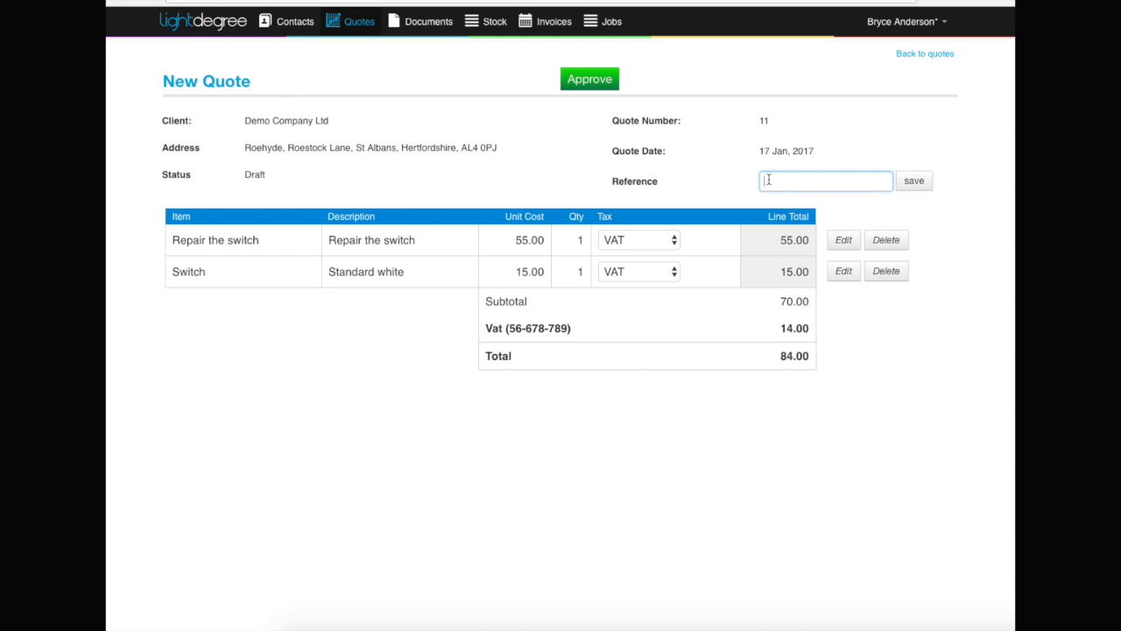
pyautogui.write('requested by telephone')
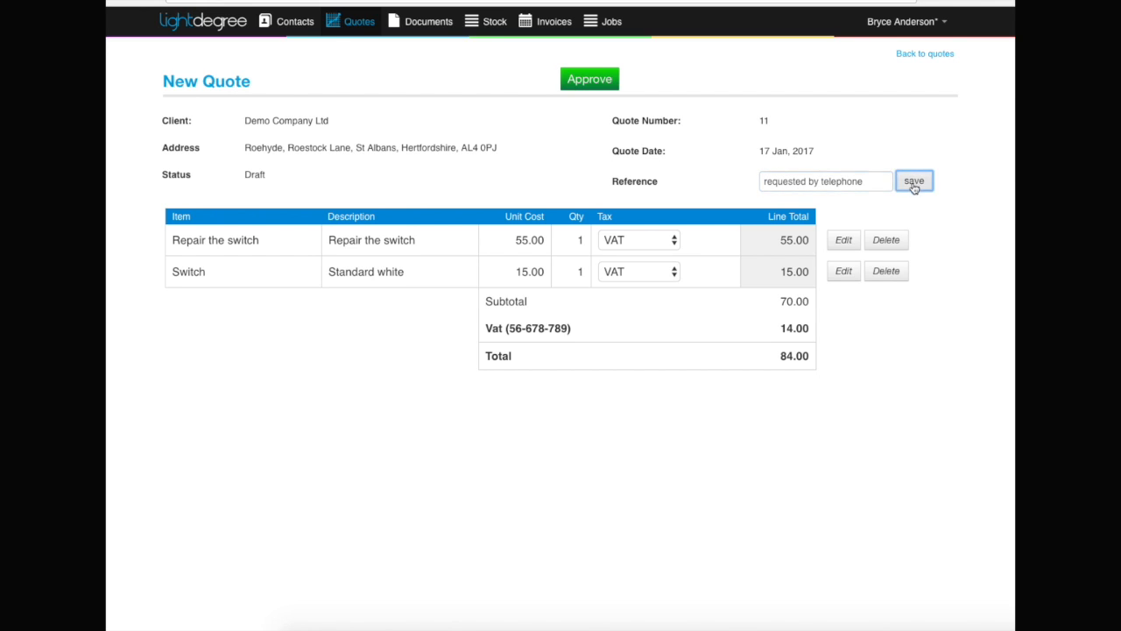
pyautogui.click(914, 180)
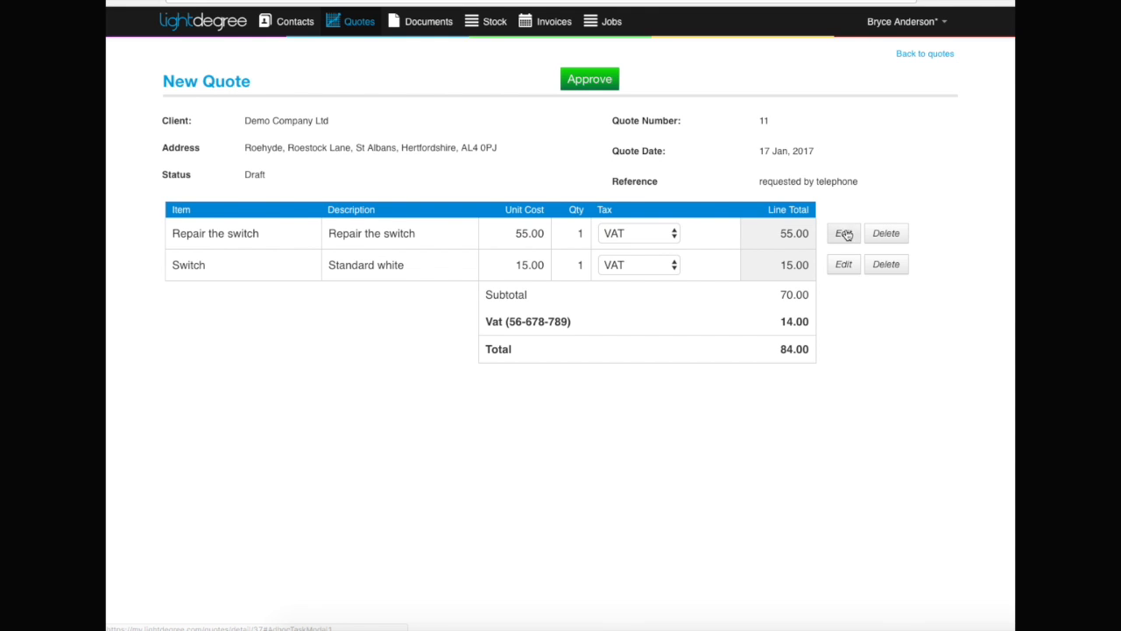
pyautogui.click(588, 80)
# Preview the approved quote as a PDF and email the quote to the client.
pyautogui.click(875, 79)
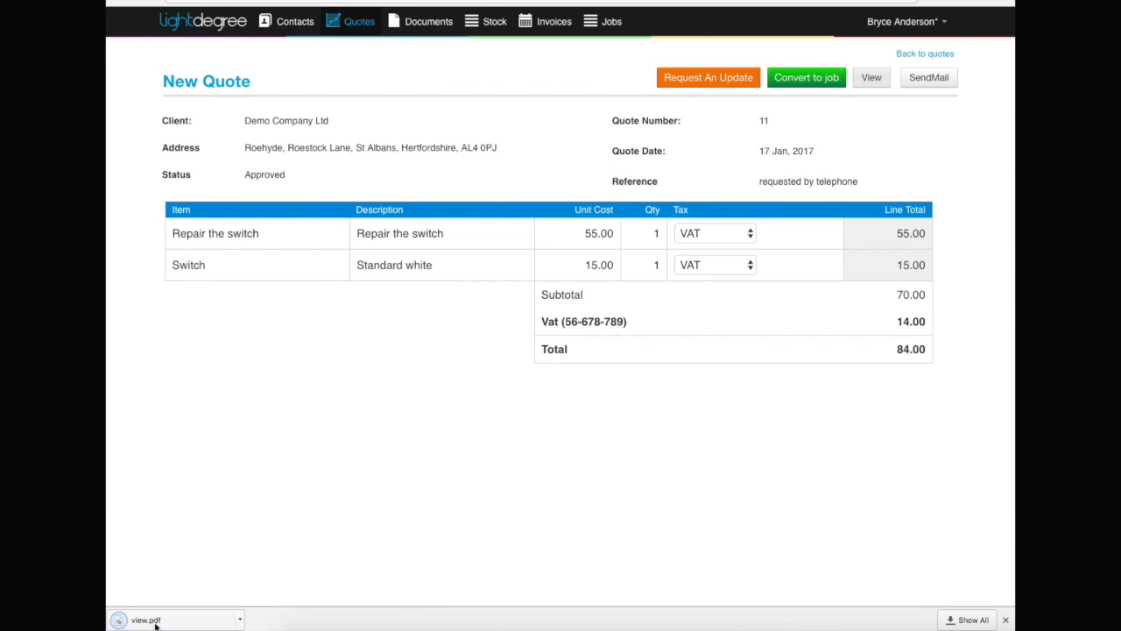
pyautogui.click(149, 620)
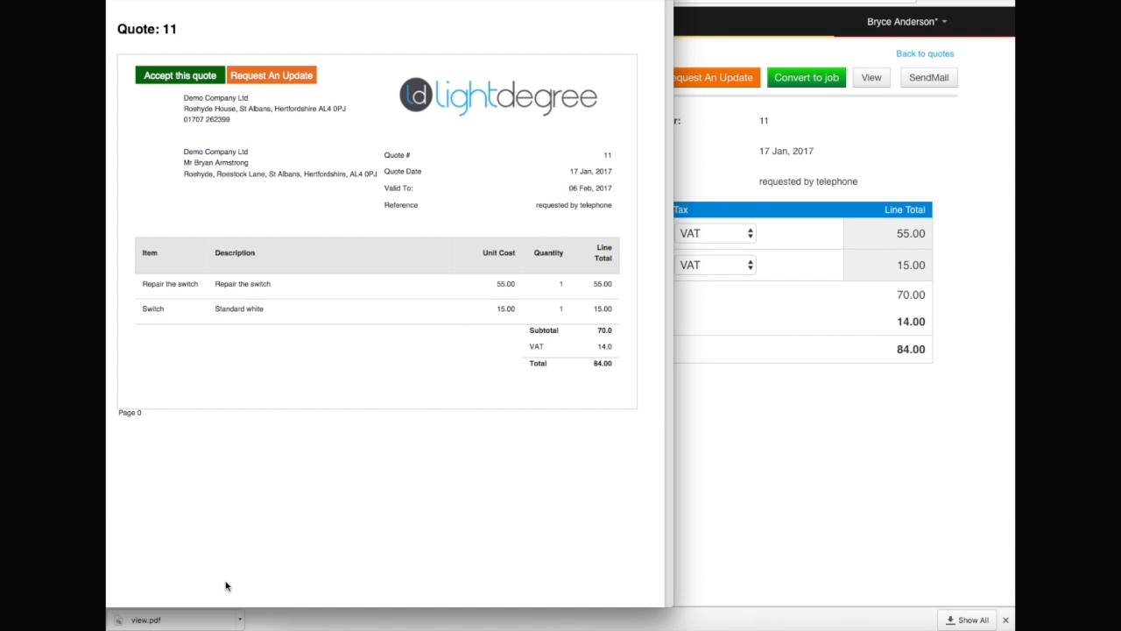
pyautogui.press('Escape')
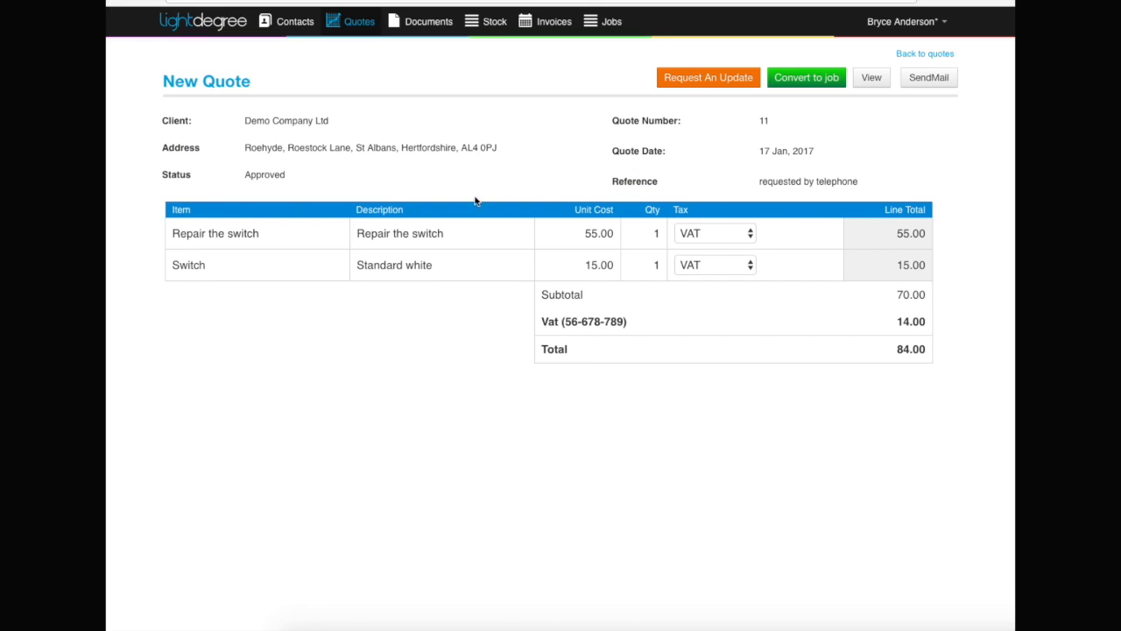
pyautogui.click(925, 81)
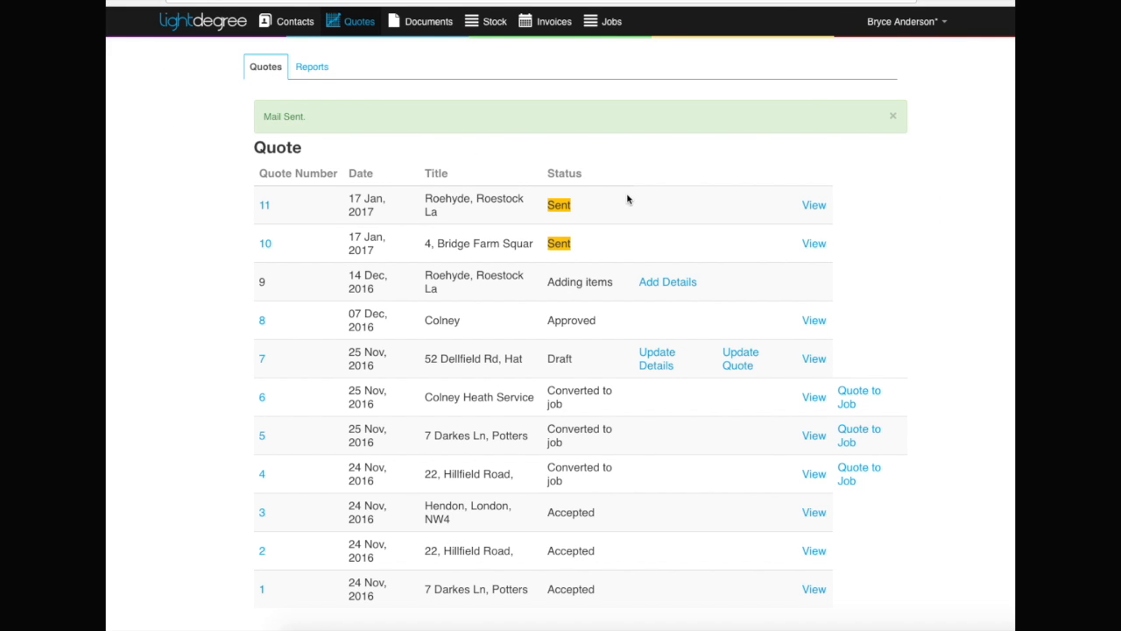
# Start converting the newly sent quote to a job, with a task duration of 60 and the date 18/01/2017.
pyautogui.click(815, 209)
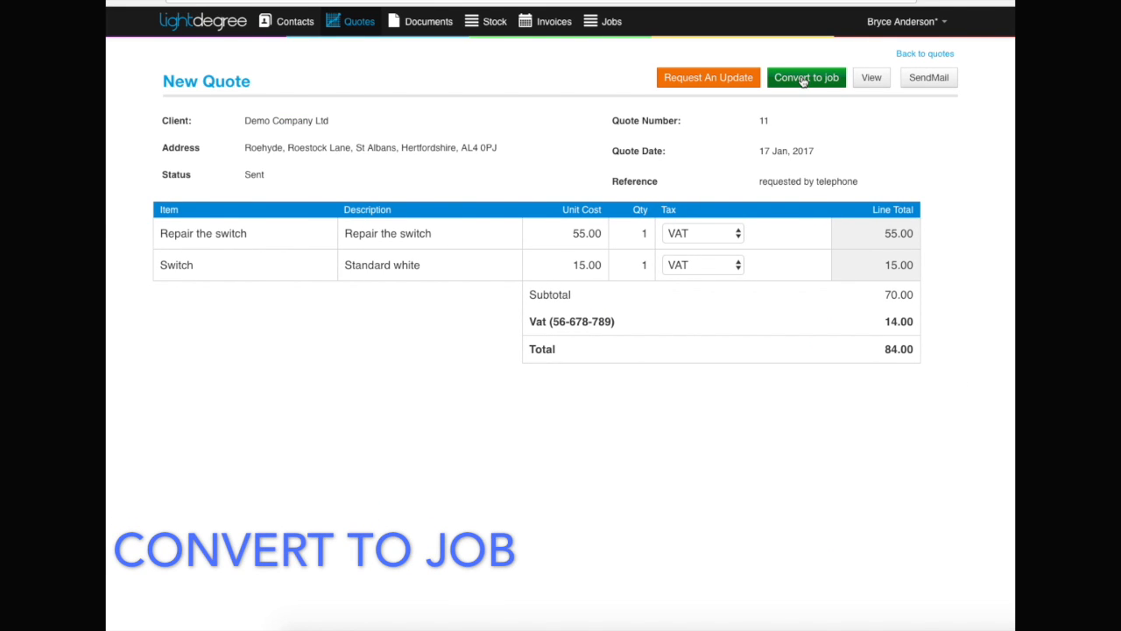
pyautogui.click(804, 79)
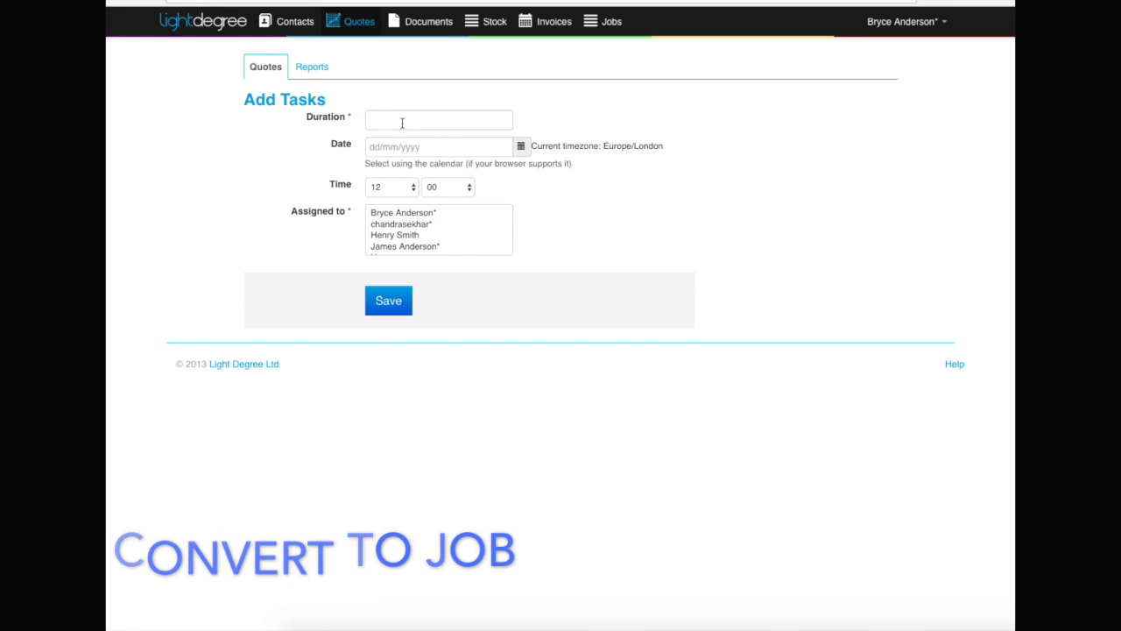
pyautogui.click(393, 119)
pyautogui.write('6')
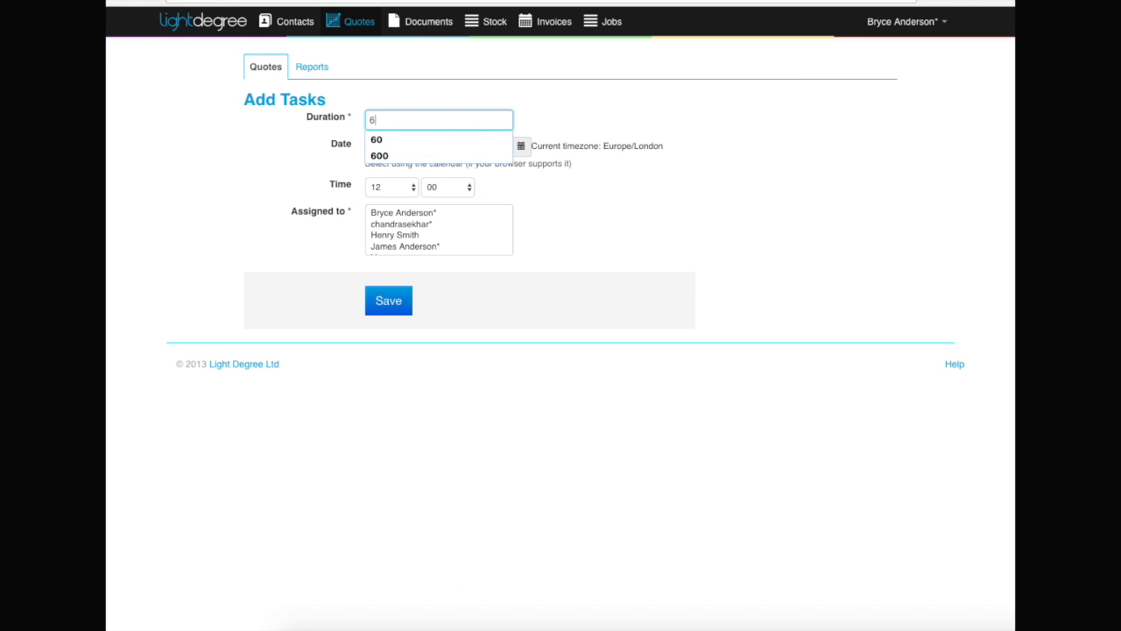
pyautogui.click(524, 200)
pyautogui.click(521, 147)
pyautogui.click(601, 267)
# Set the task's time to 08:30, assign it to the third listed user and save it.
pyautogui.click(410, 187)
pyautogui.click(381, 143)
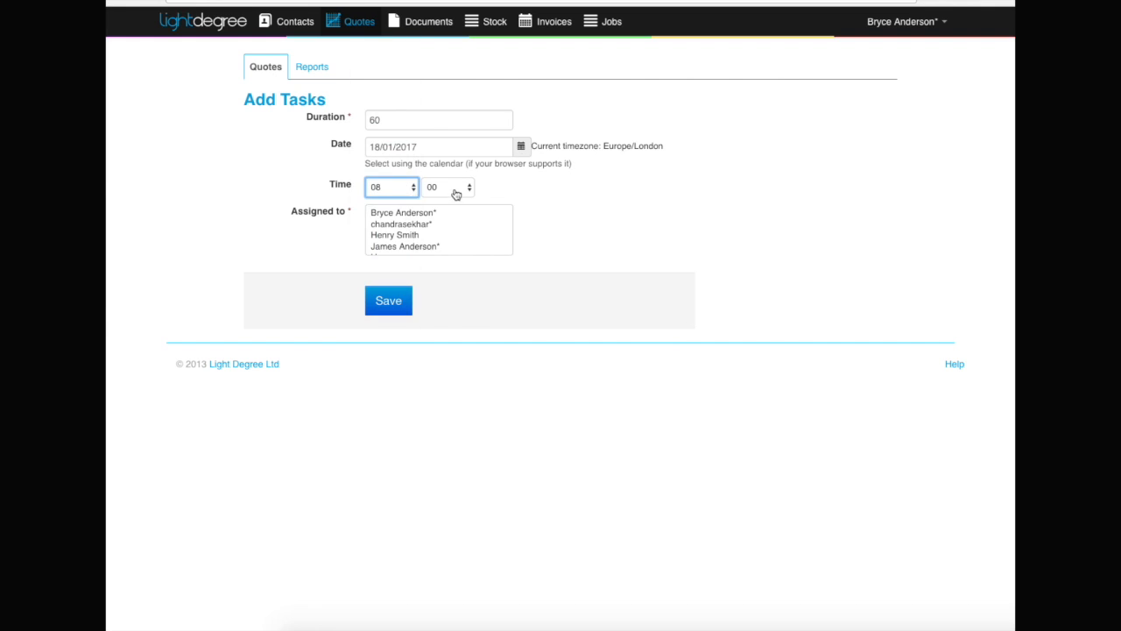
pyautogui.click(458, 191)
pyautogui.click(433, 551)
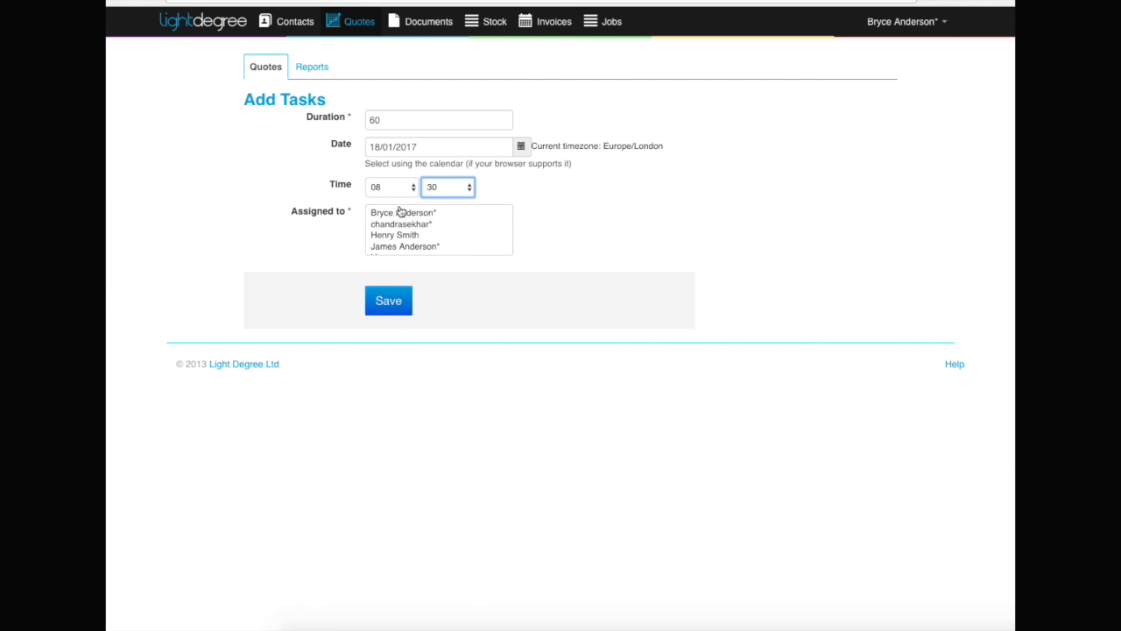
pyautogui.click(392, 236)
pyautogui.click(390, 303)
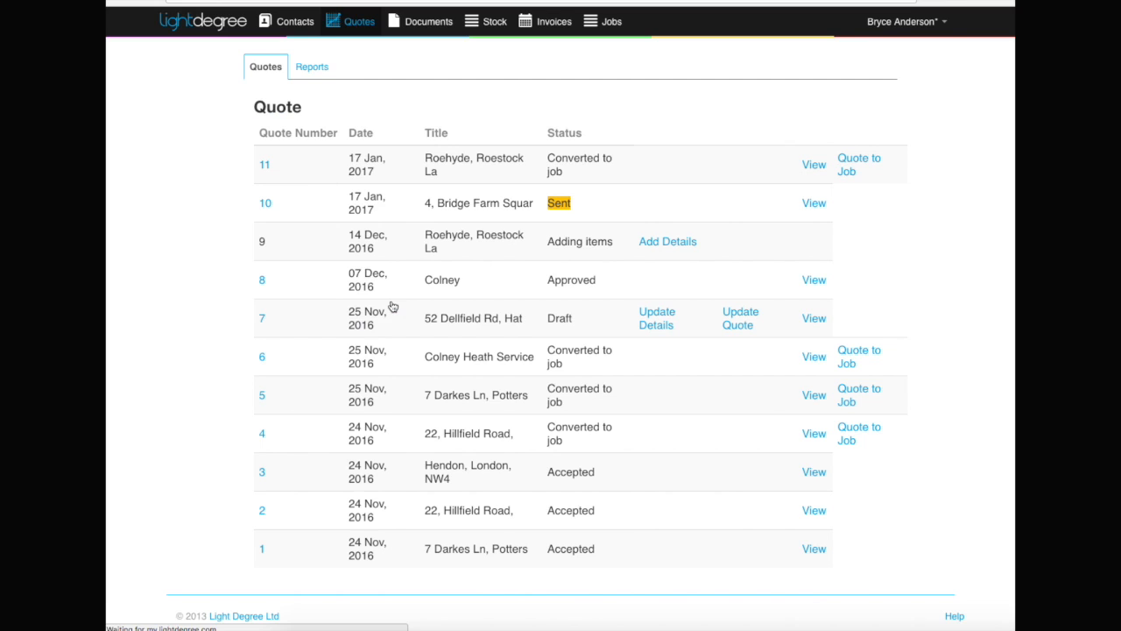
# Open the job sheet for the 8:30 job on Wednesday 18/01/2017 in the weekly schedule.
pyautogui.click(613, 22)
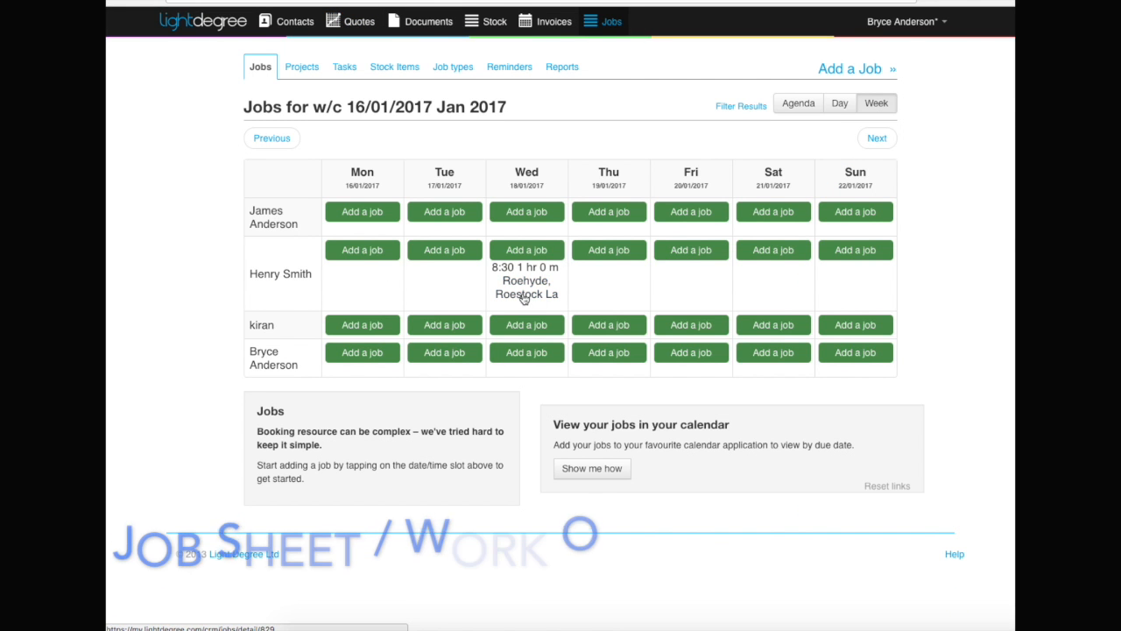
pyautogui.click(524, 294)
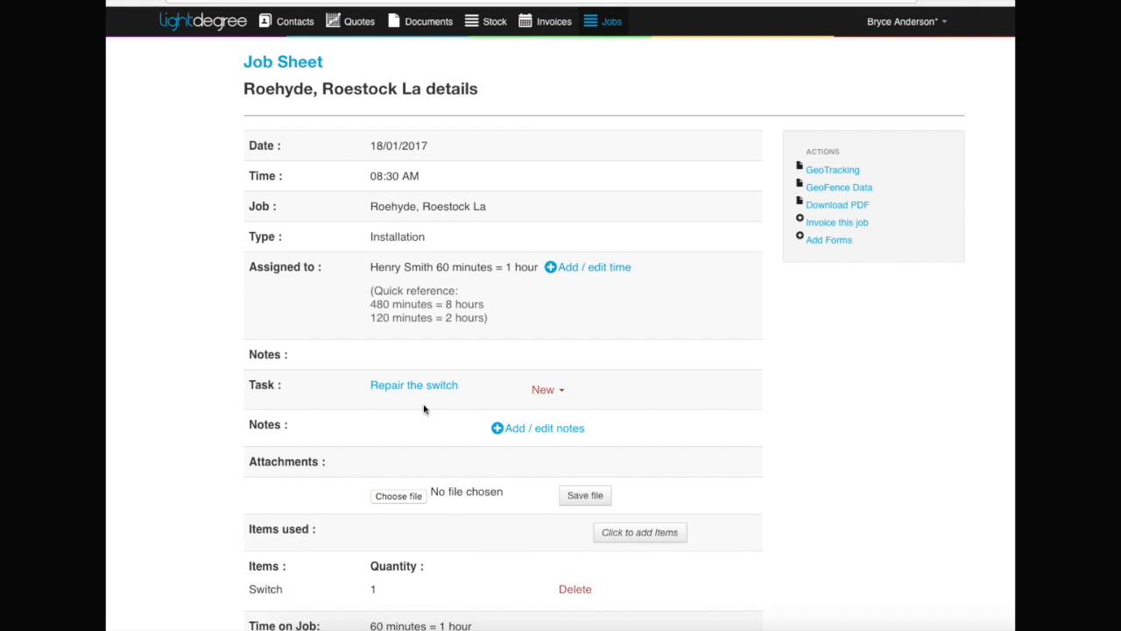
# Mark the "Repair the switch" task as in progress and save the task note "fixed as requested".
pyautogui.click(543, 391)
pyautogui.click(587, 417)
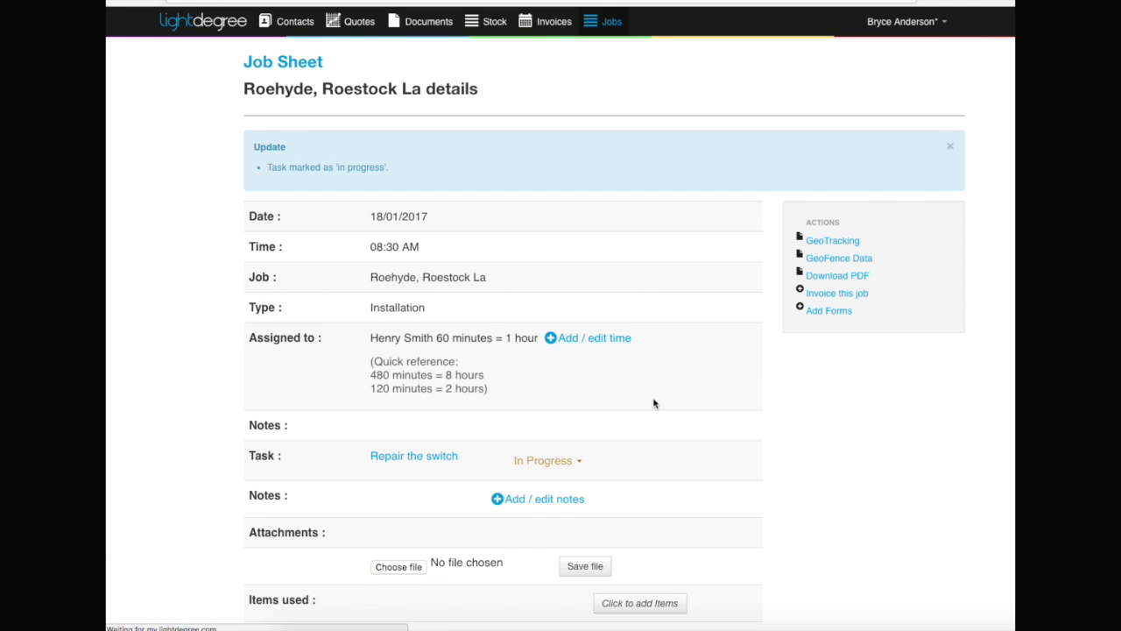
pyautogui.scroll(-2, 653, 403)
pyautogui.click(538, 328)
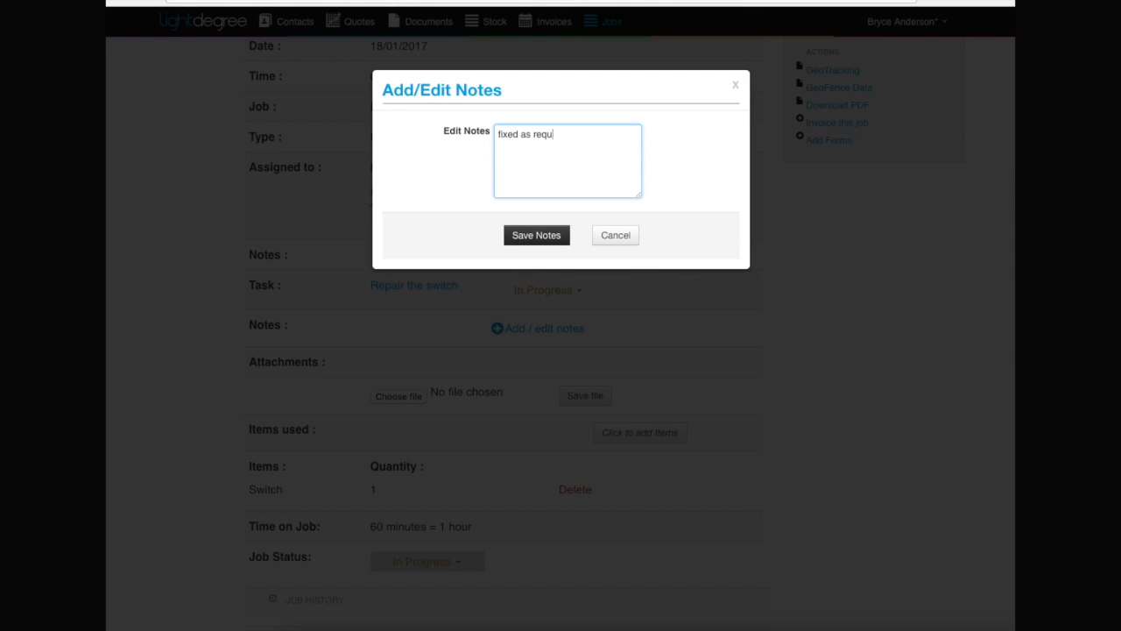
pyautogui.click(534, 236)
# Draw the customer's signature freehand on the job sheet's work confirmation line and save it.
pyautogui.scroll(-5, 611, 363)
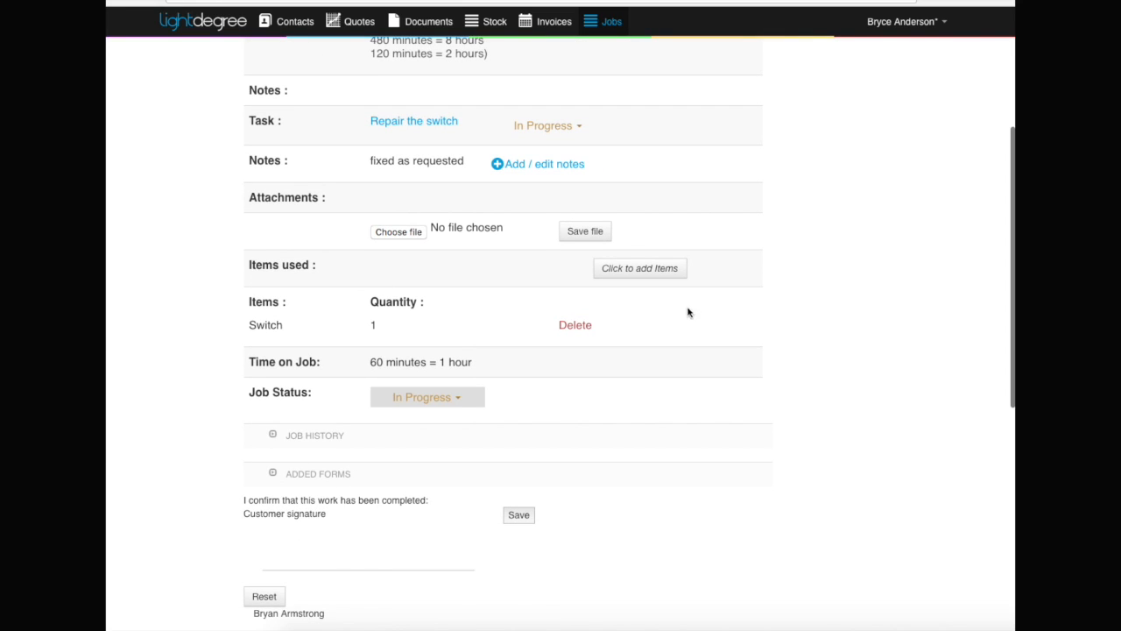
pyautogui.click(463, 401)
pyautogui.moveTo(291, 539); pyautogui.dragTo(344, 550)
pyautogui.moveTo(354, 557)
pyautogui.mouseDown()
pyautogui.moveTo(360, 548)
pyautogui.moveTo(482, 566)
pyautogui.mouseUp()
pyautogui.click(520, 515)
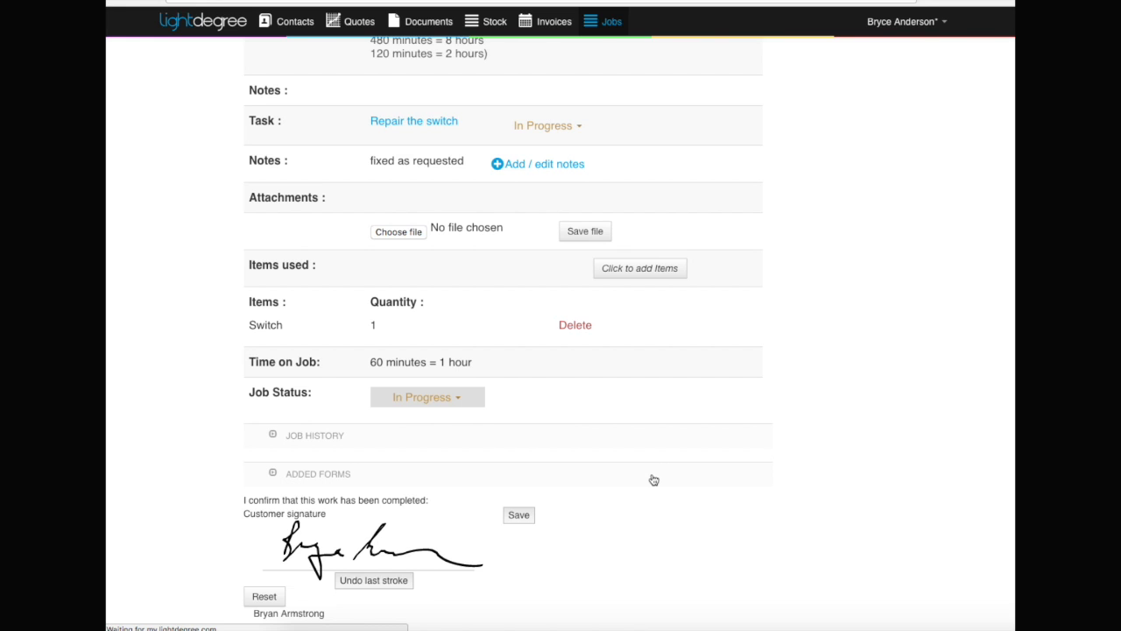
# Set the job status to completed, confirming that the duration is set and that all tasks should be completed.
pyautogui.scroll(-3, 531, 409)
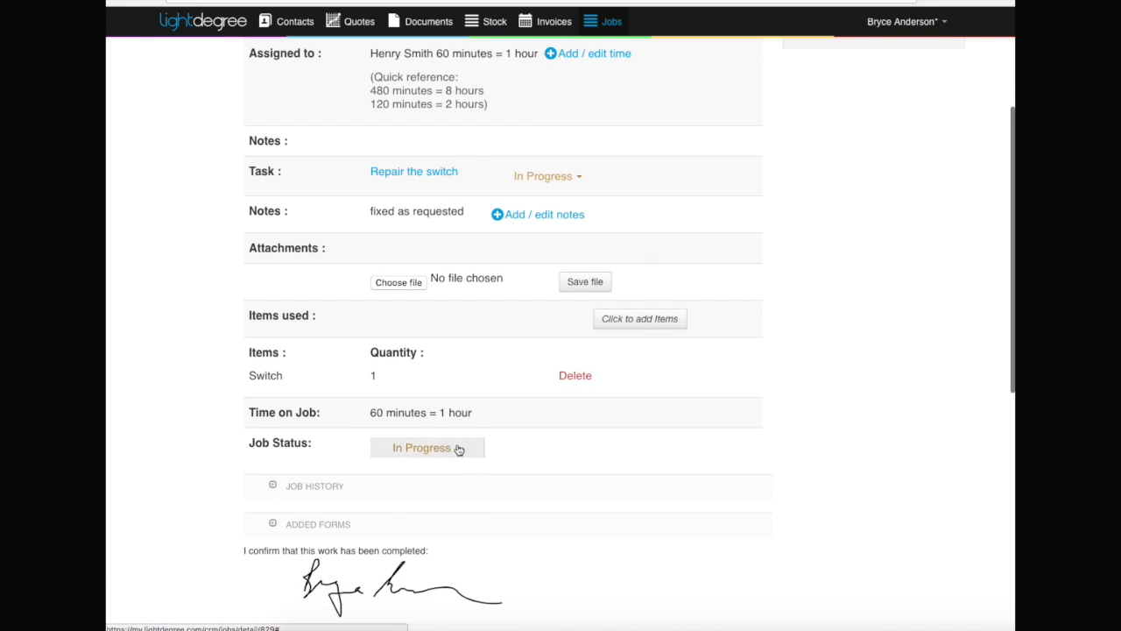
pyautogui.click(426, 447)
pyautogui.click(410, 494)
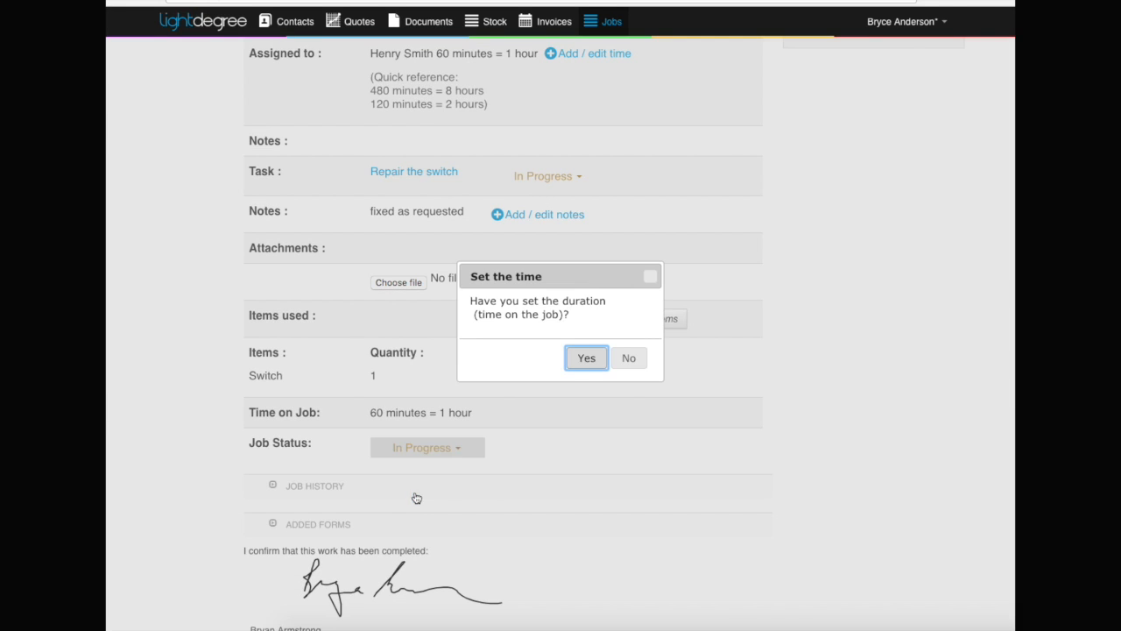
pyautogui.click(583, 359)
pyautogui.click(552, 374)
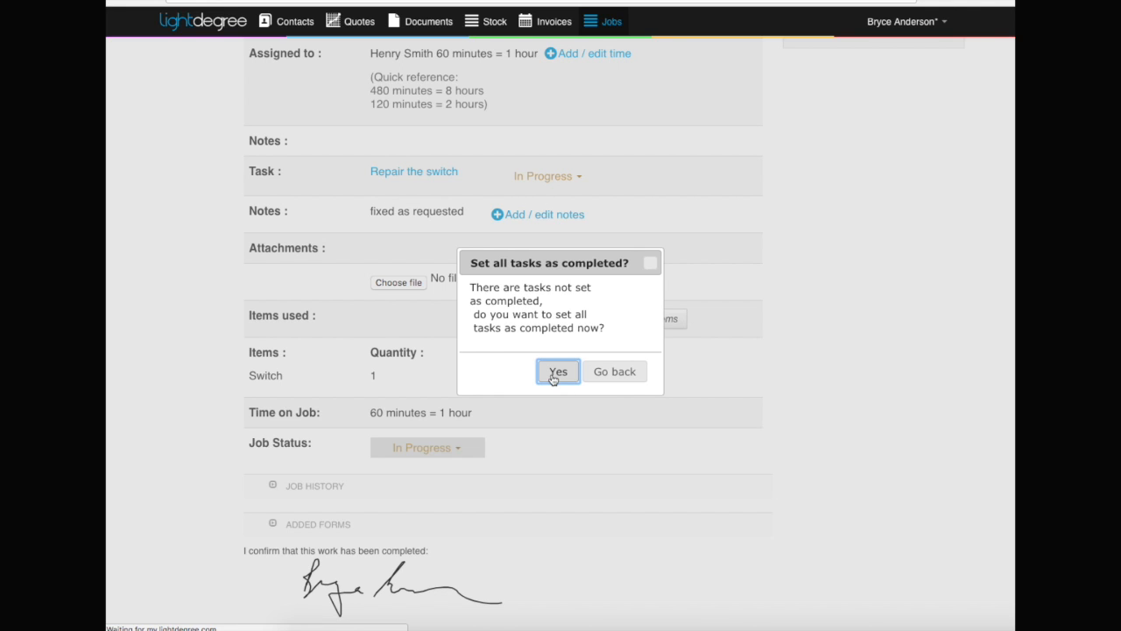
# View the new-job form for the second listed user on Thursday 19/01/2017 and return to the weekly schedule.
pyautogui.click(612, 26)
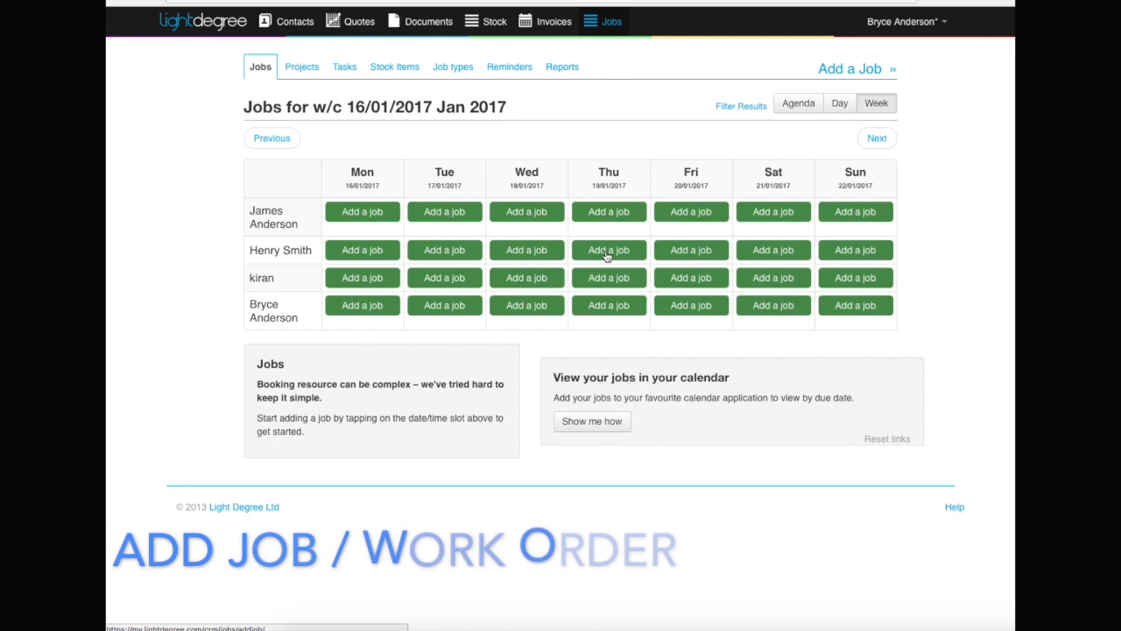
pyautogui.click(606, 251)
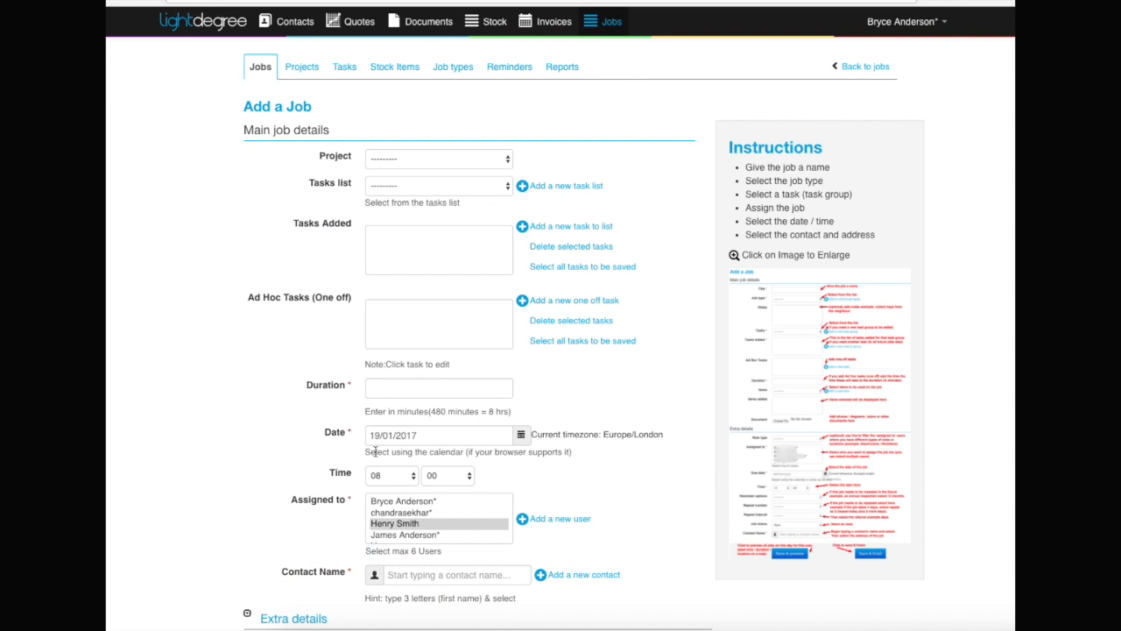
pyautogui.click(612, 25)
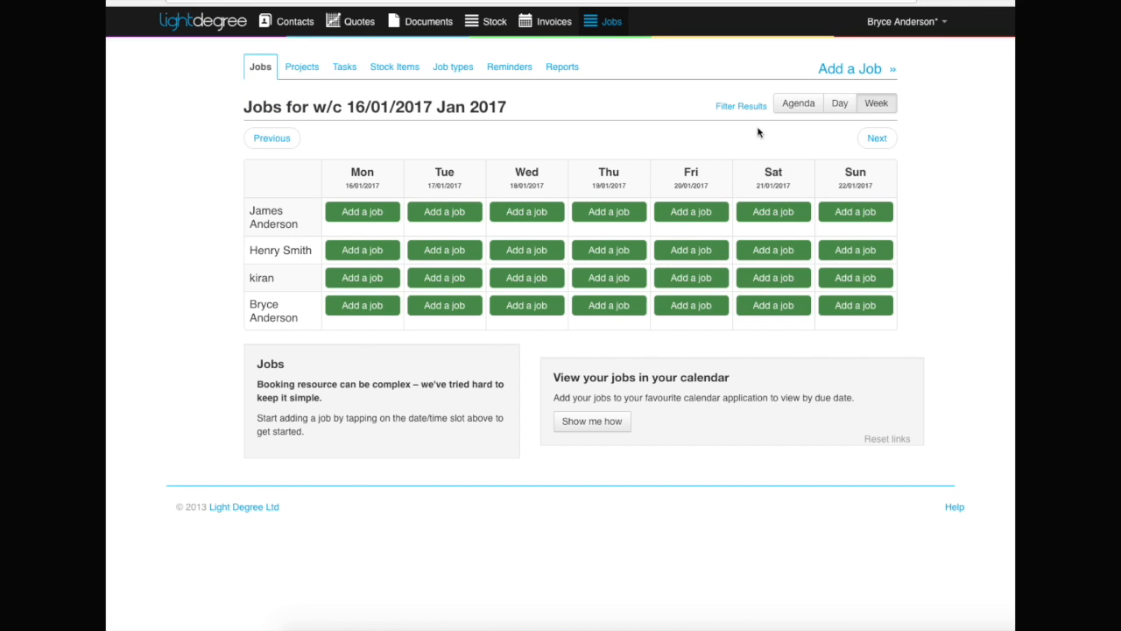
# Show completed and cancelled jobs in the agenda view for 17/01/2017 and open the completed job's sheet.
pyautogui.click(800, 106)
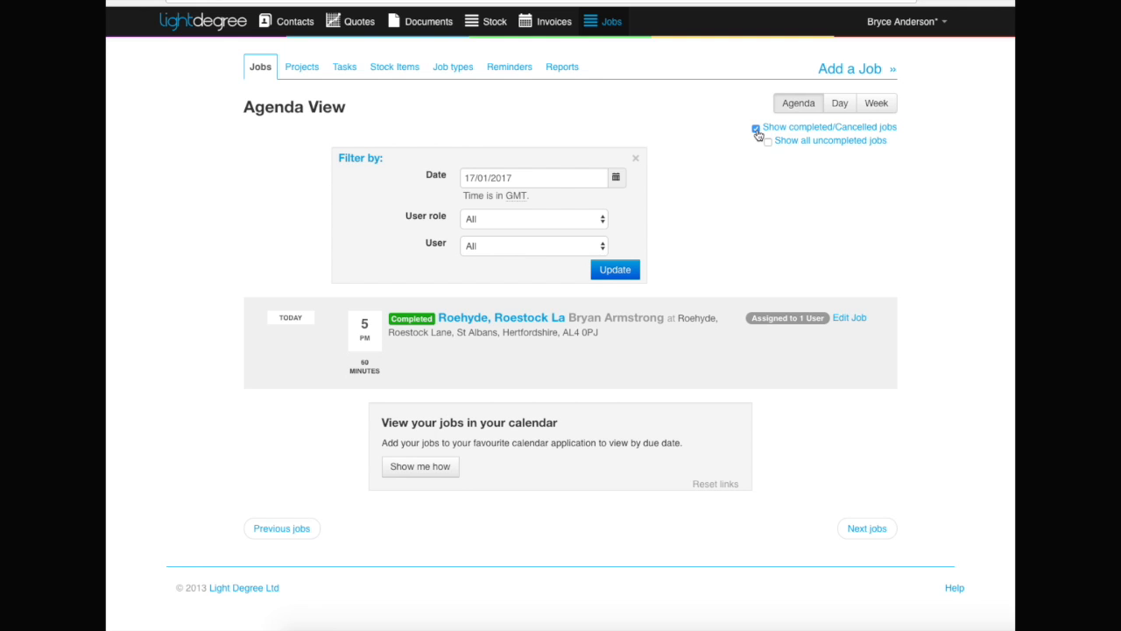
pyautogui.click(616, 177)
pyautogui.click(497, 281)
pyautogui.click(474, 319)
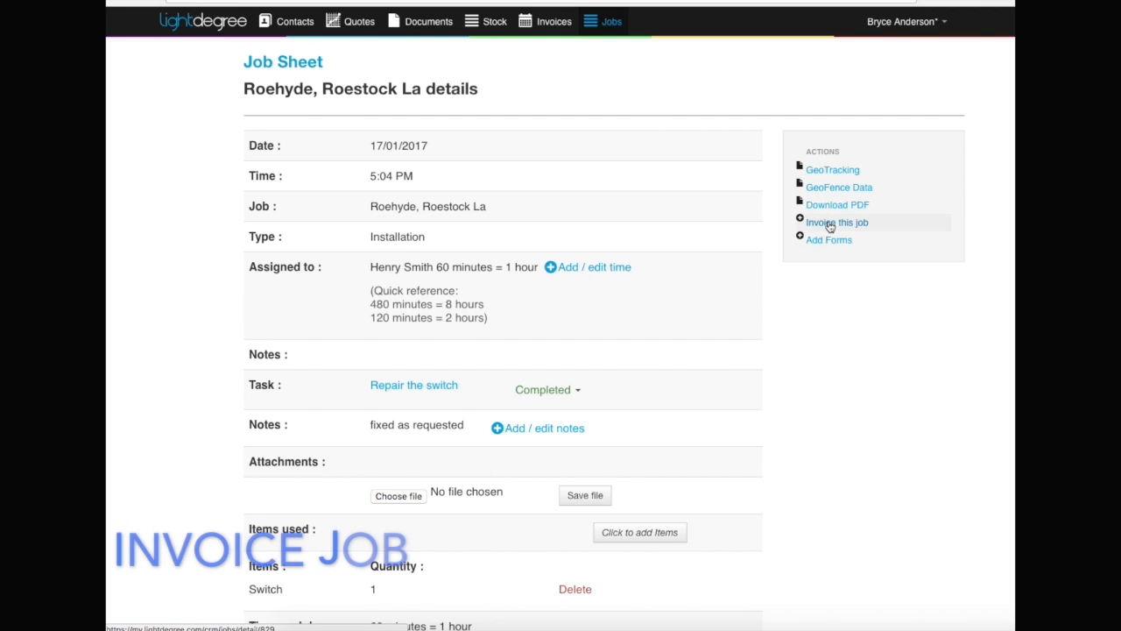
# Prepare an invoice for this job charging "Standard charge plus items", and approve it.
pyautogui.click(830, 222)
pyautogui.click(891, 261)
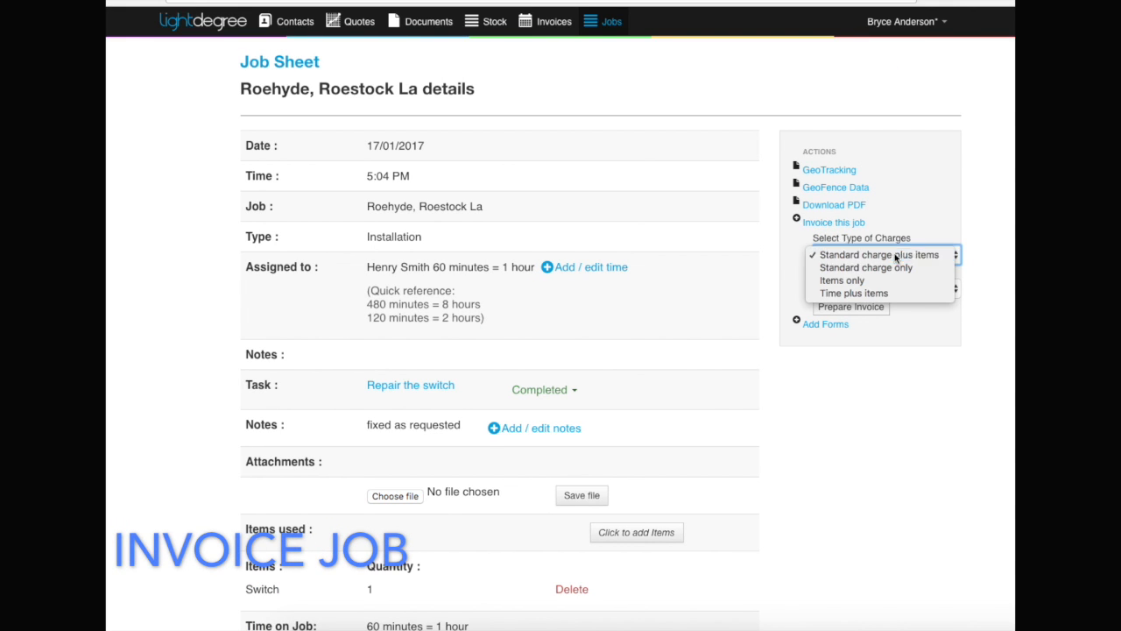
pyautogui.click(895, 255)
pyautogui.click(850, 308)
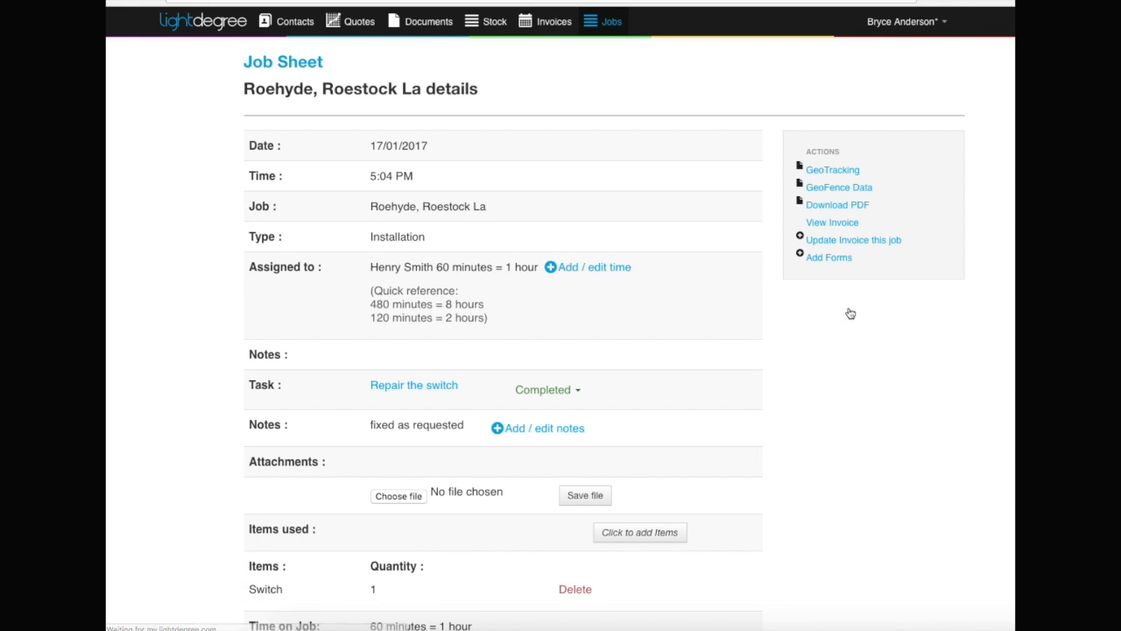
pyautogui.click(827, 224)
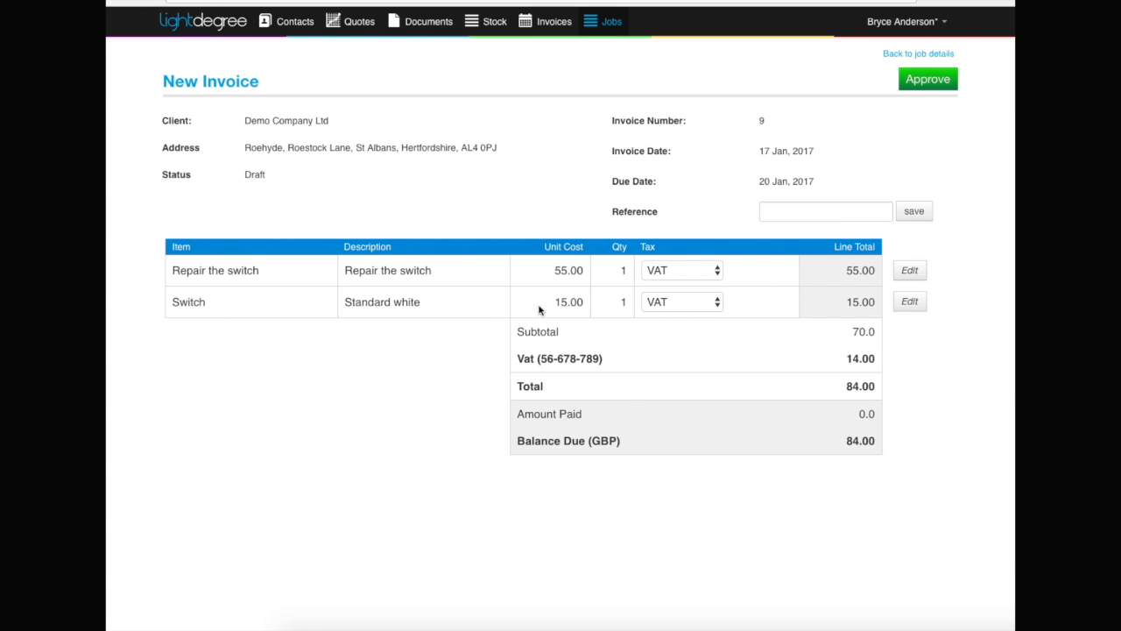
pyautogui.click(929, 81)
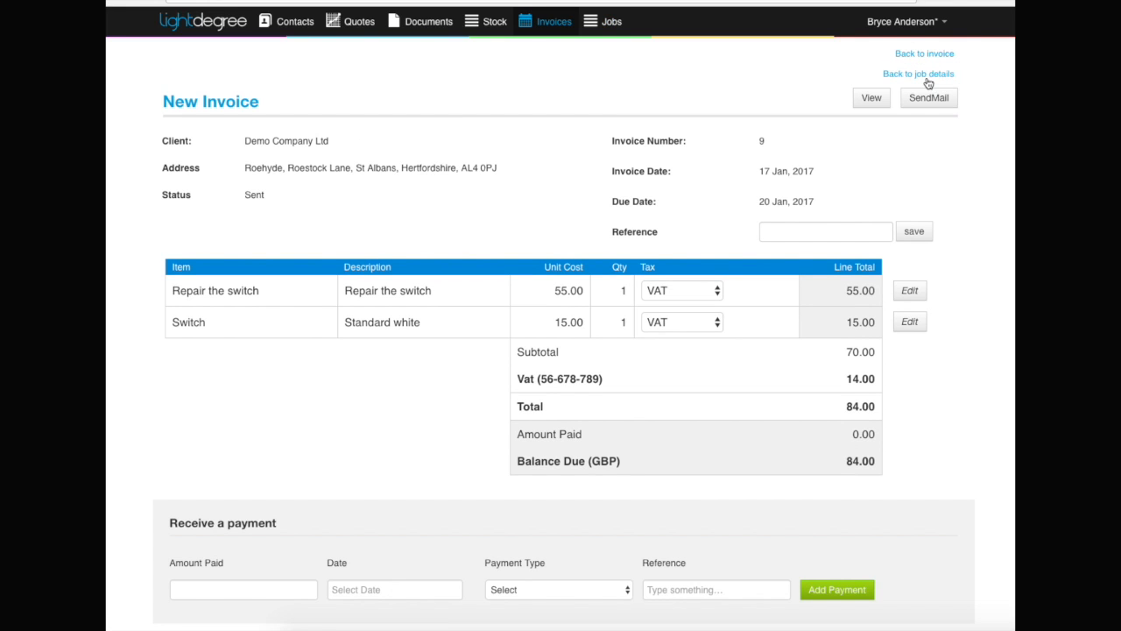
# Inspect the amount and date fields for receiving a payment, leave them empty, and email the invoice to the client.
pyautogui.click(190, 590)
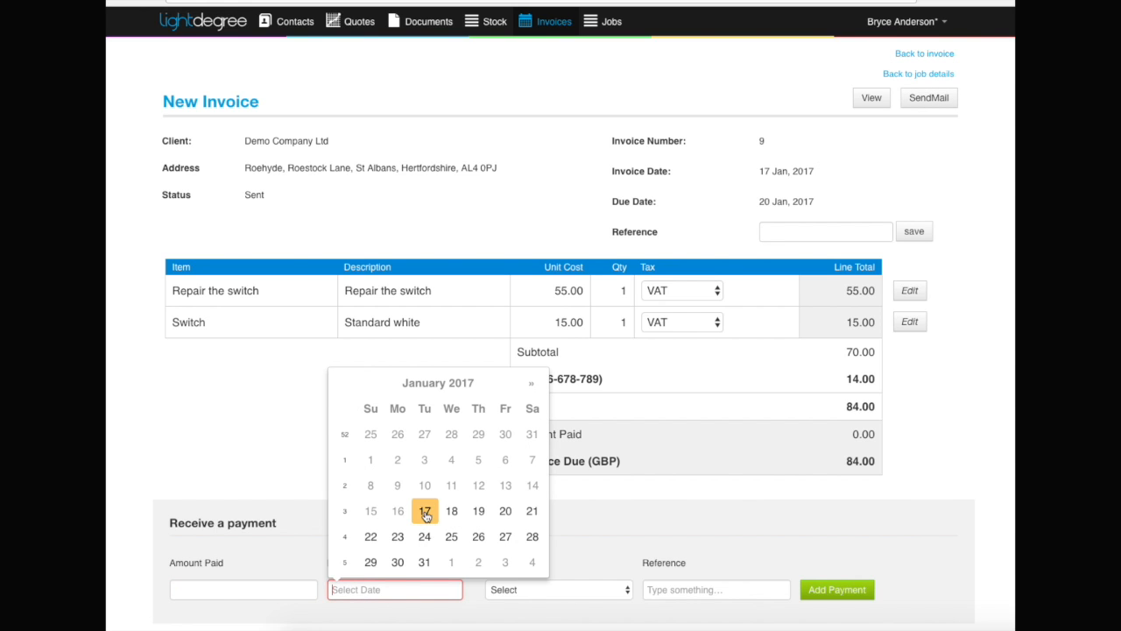
pyautogui.click(713, 544)
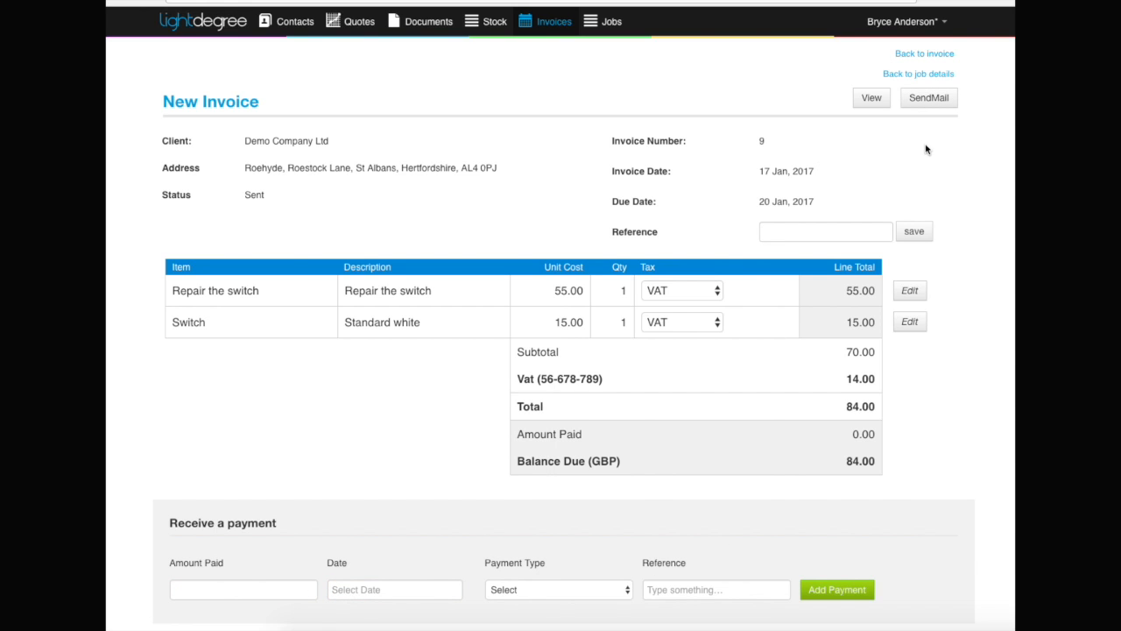
pyautogui.click(930, 99)
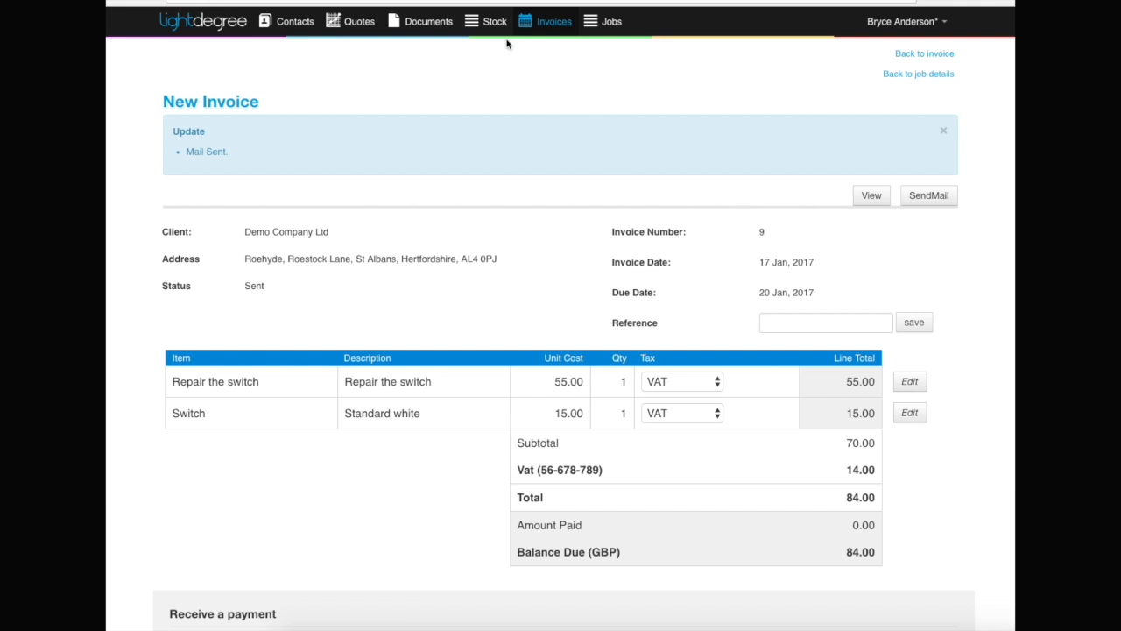
# Create a manual purchase order of type Stock for supplier Winstones with special instructions "needed urgently as discussed".
pyautogui.click(491, 22)
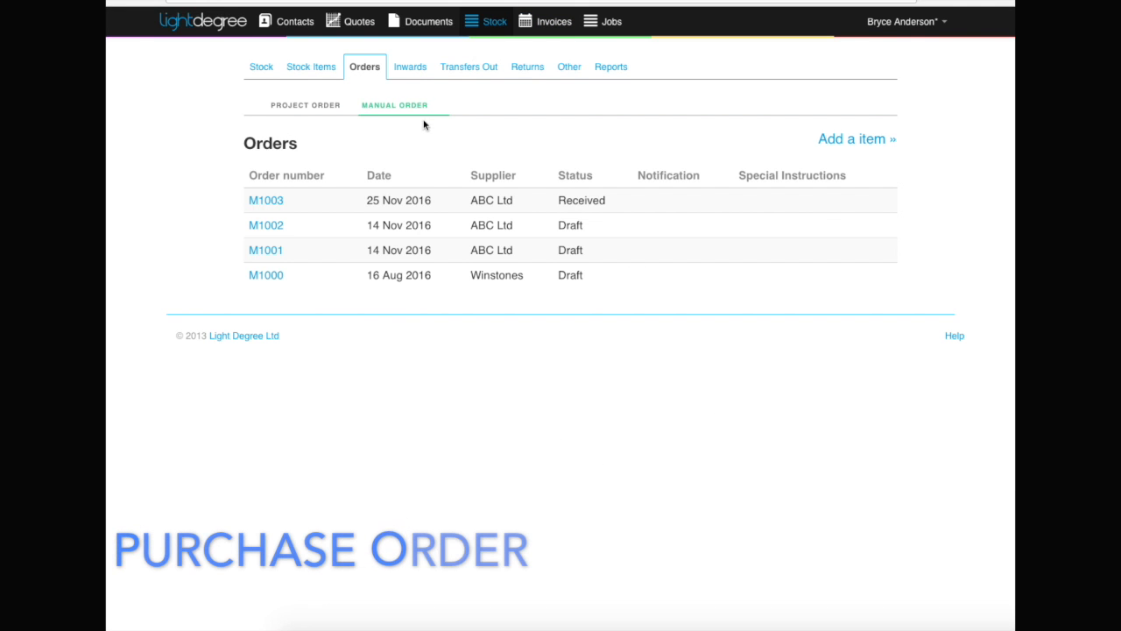
pyautogui.click(838, 145)
pyautogui.click(620, 141)
pyautogui.click(605, 161)
pyautogui.click(600, 163)
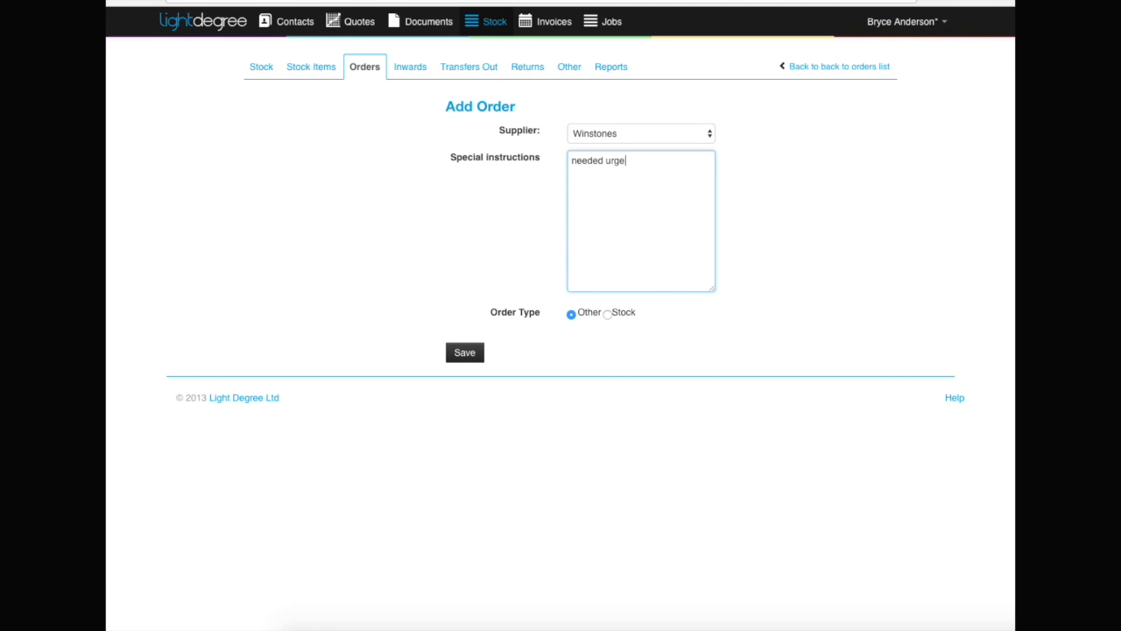
pyautogui.click(607, 312)
pyautogui.click(464, 353)
# Set the warehouse of the new Winstones order to Warehouse 1.
pyautogui.click(796, 181)
pyautogui.click(267, 239)
pyautogui.click(578, 134)
pyautogui.click(556, 136)
pyautogui.click(529, 194)
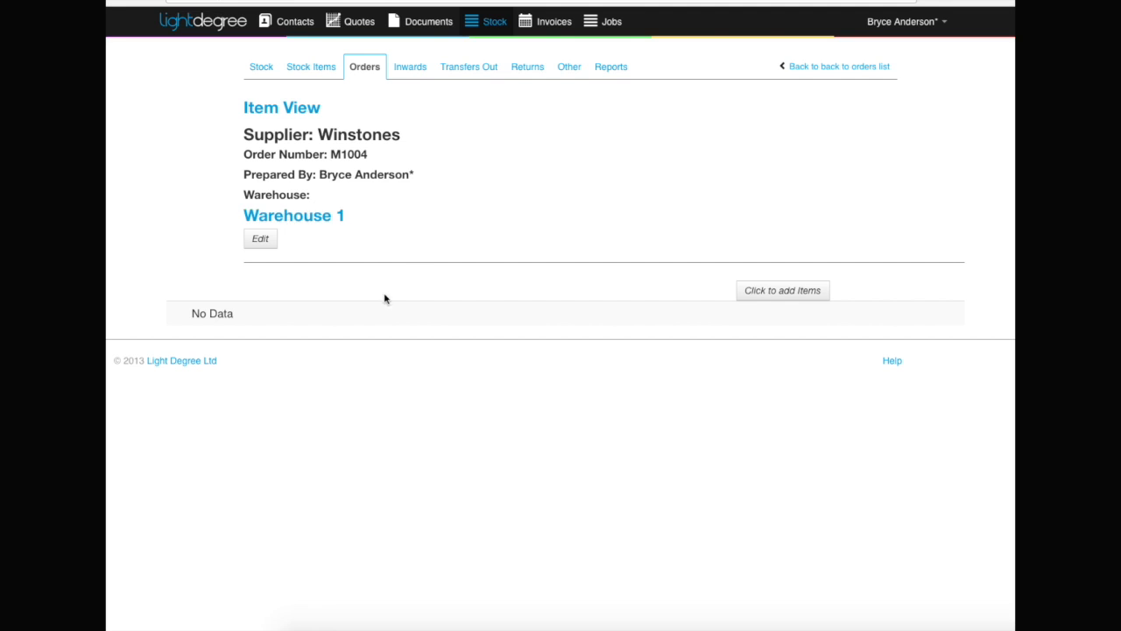
# Add the item Switch with a quantity of 10 to the Winstones order.
pyautogui.click(772, 296)
pyautogui.click(529, 129)
pyautogui.write('swi')
pyautogui.click(538, 155)
pyautogui.click(536, 160)
pyautogui.write('10')
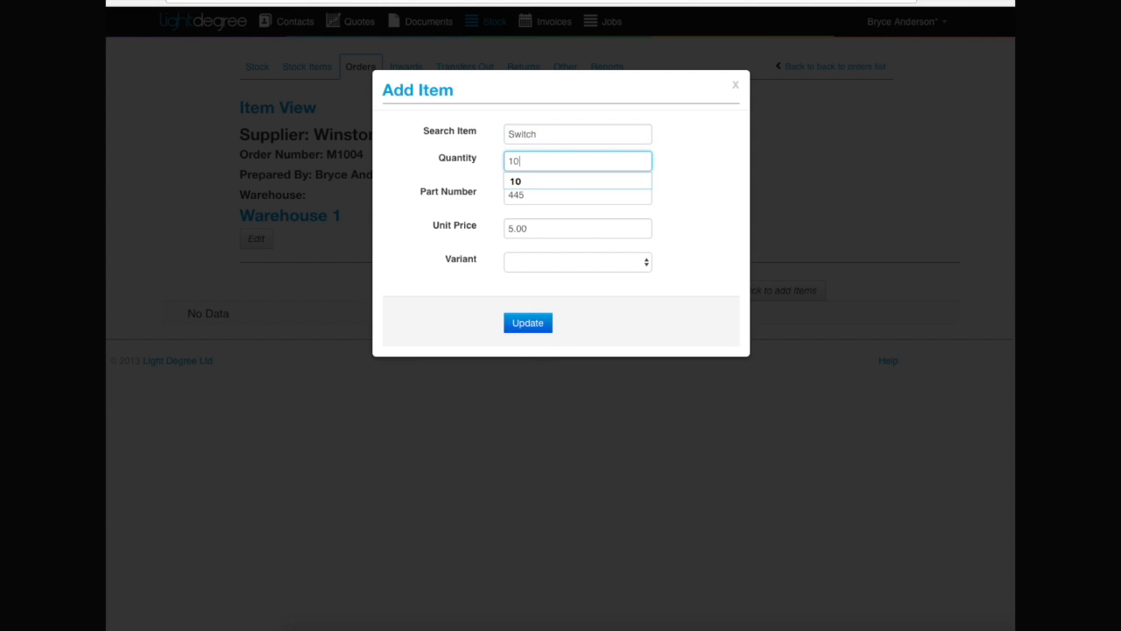
pyautogui.click(633, 182)
pyautogui.click(640, 261)
pyautogui.click(535, 323)
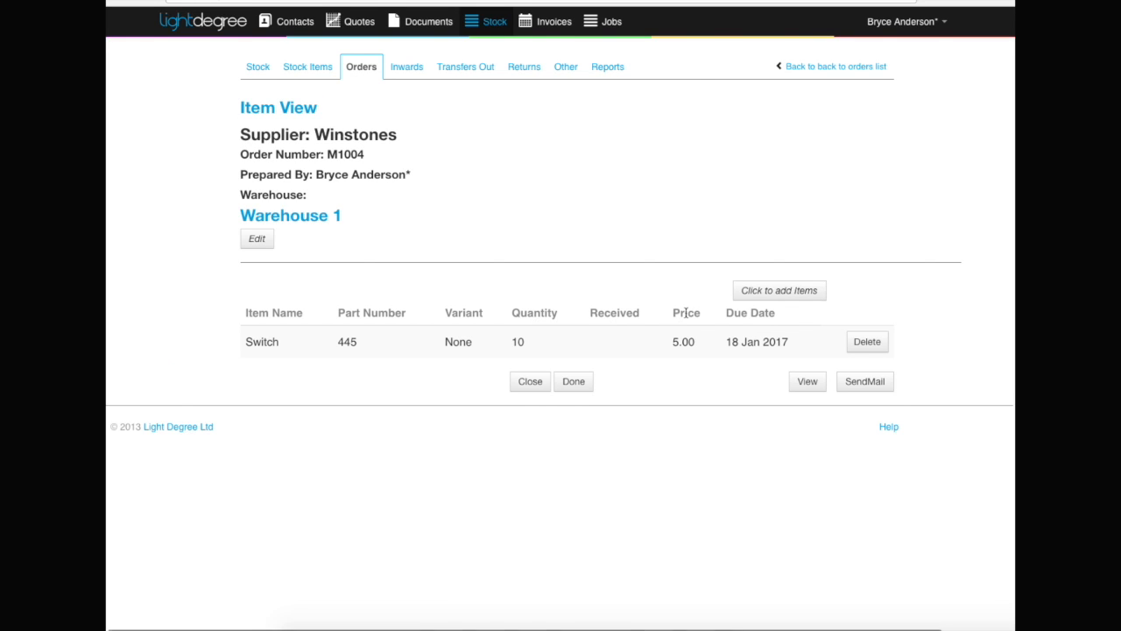
# Add the item Cable with quantity 10 and variant BL to the Winstones order.
pyautogui.click(766, 292)
pyautogui.write('Cable')
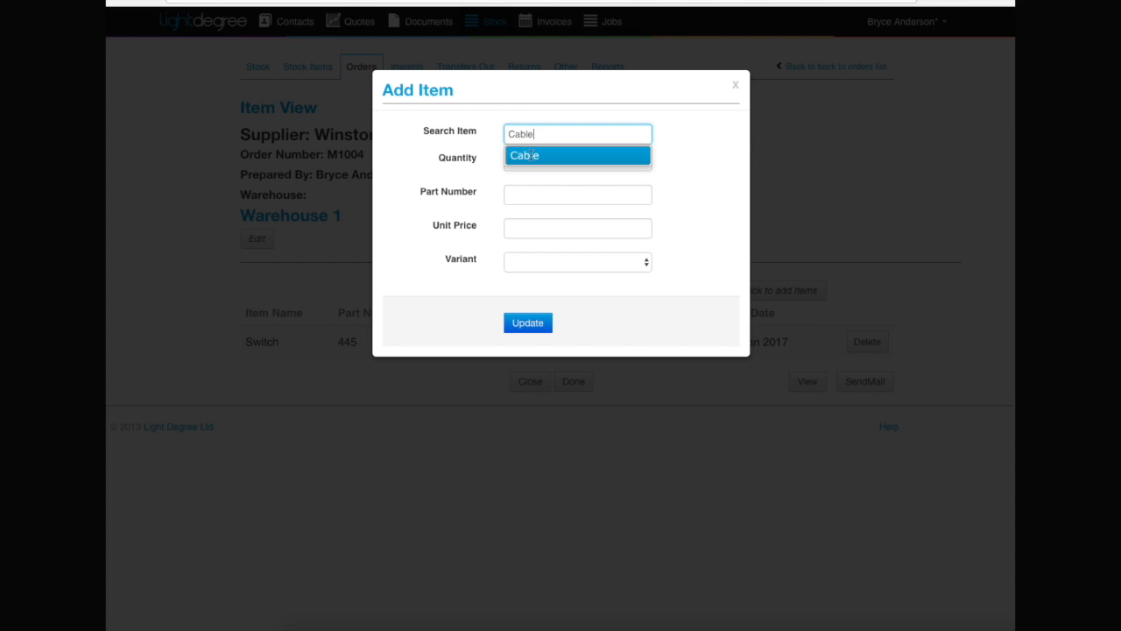
pyautogui.click(532, 155)
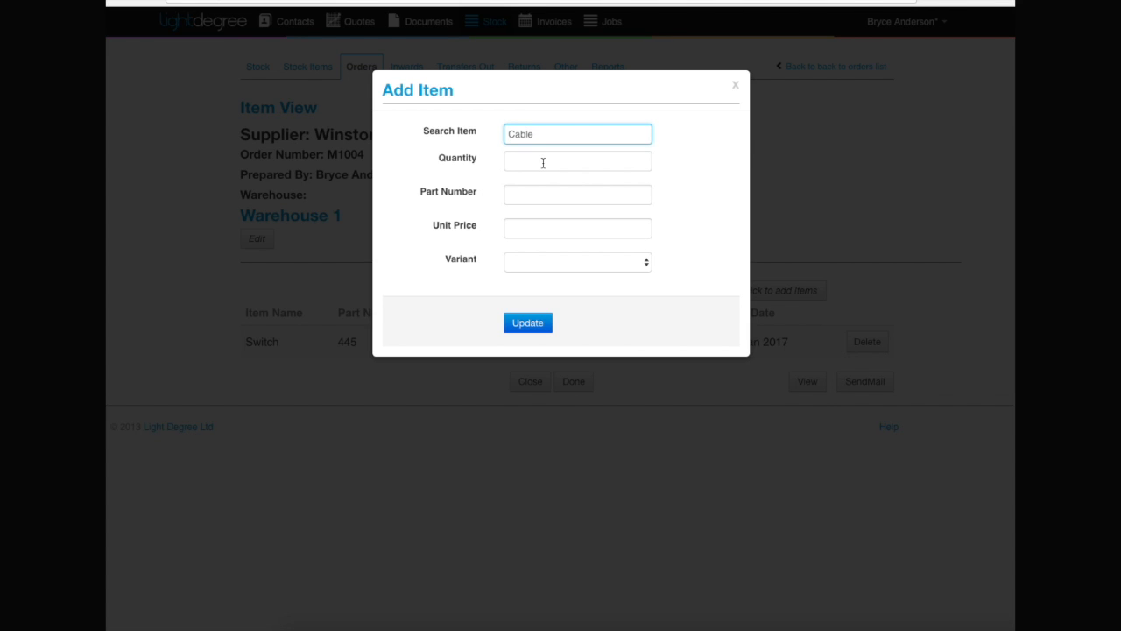
pyautogui.click(543, 163)
pyautogui.write('0')
pyautogui.click(712, 176)
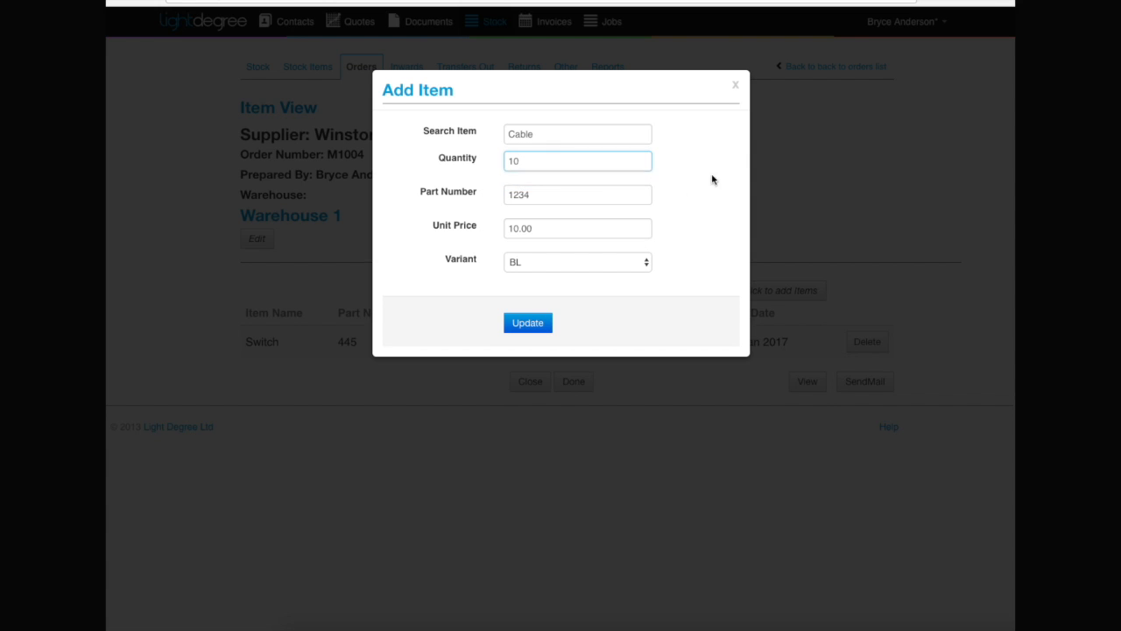
pyautogui.click(531, 267)
pyautogui.click(533, 290)
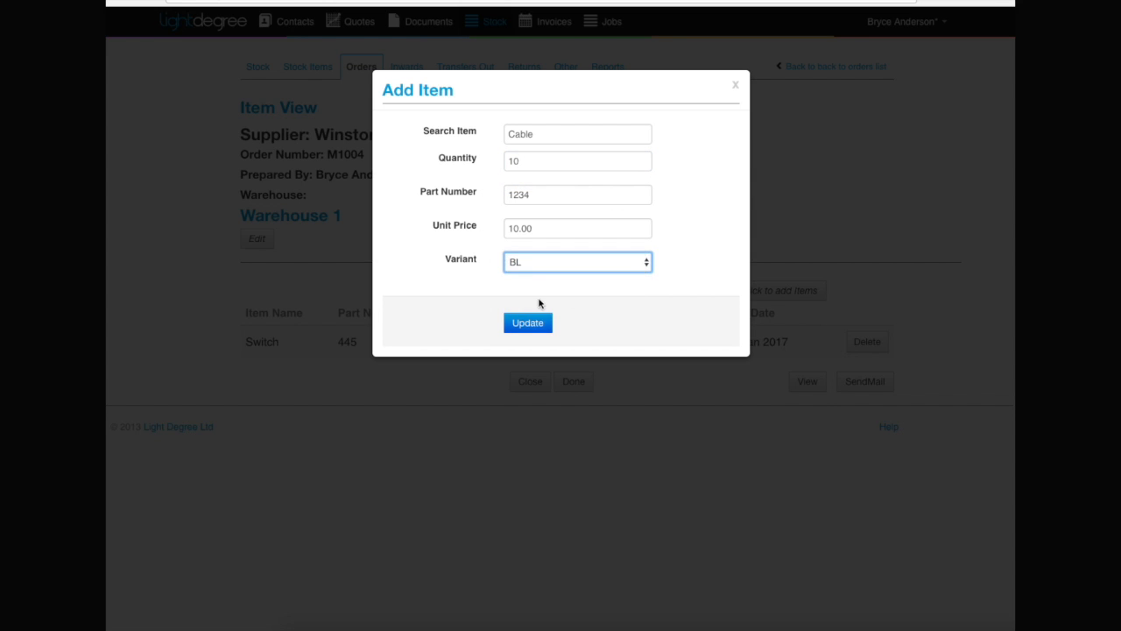
pyautogui.click(527, 323)
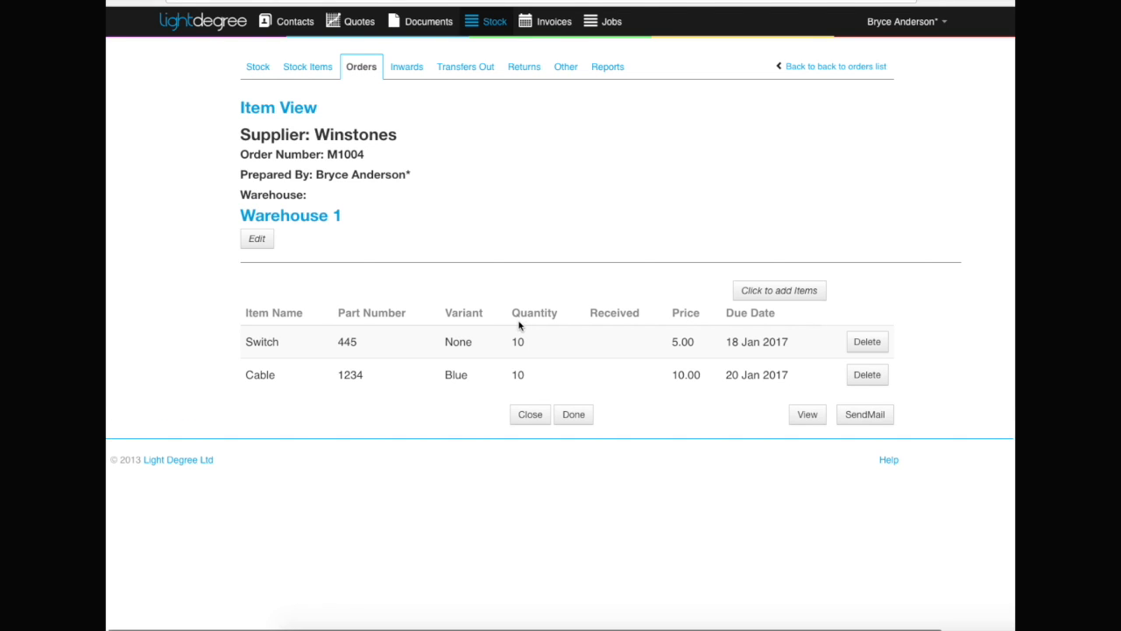
# Finish the Winstones order, reopen it from the orders list and review its PDF, highlighting the order number.
pyautogui.click(573, 416)
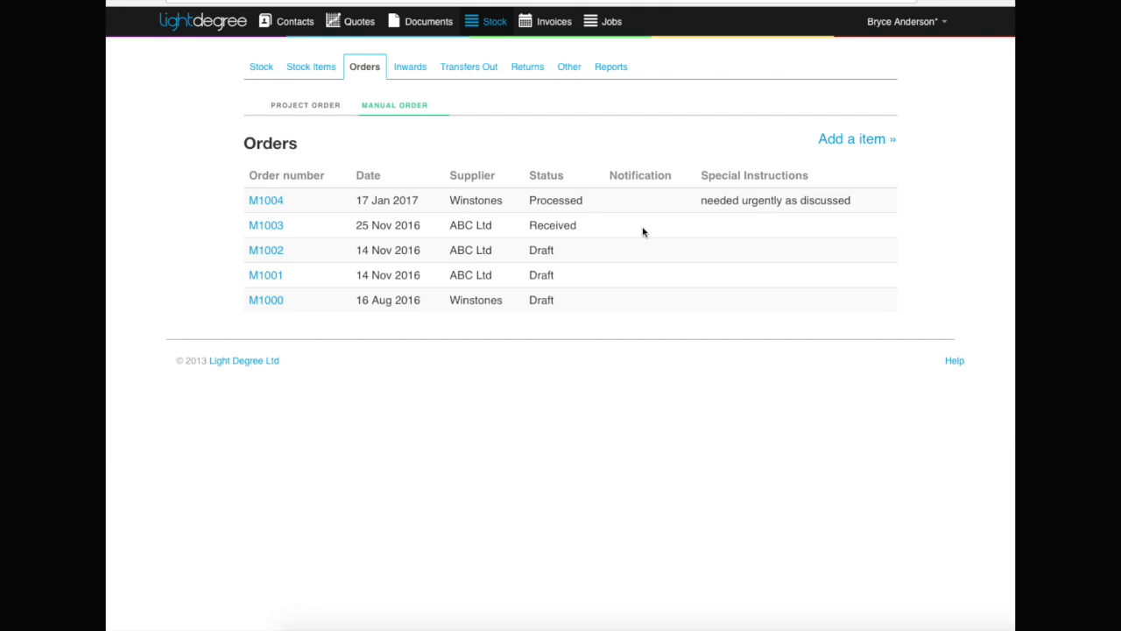
pyautogui.click(271, 203)
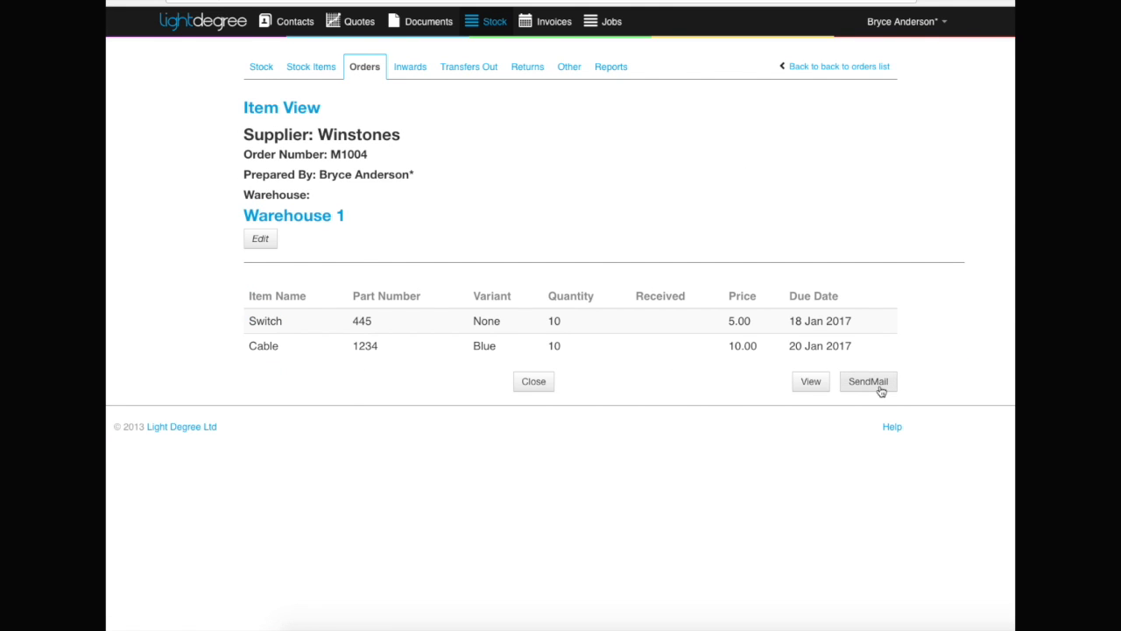
pyautogui.click(811, 382)
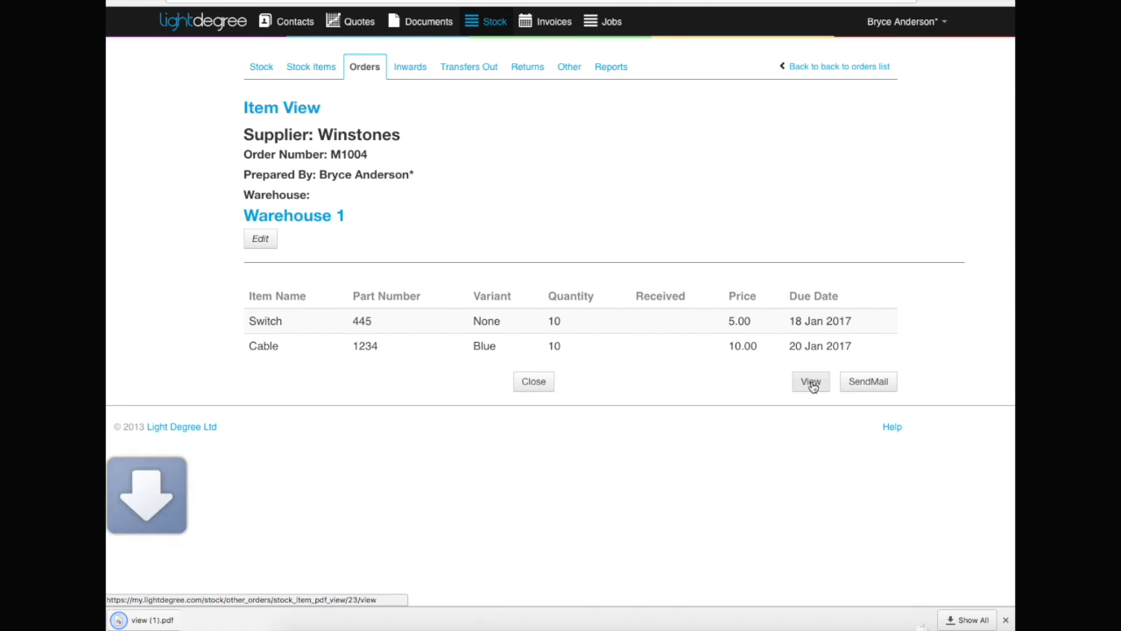
pyautogui.click(153, 621)
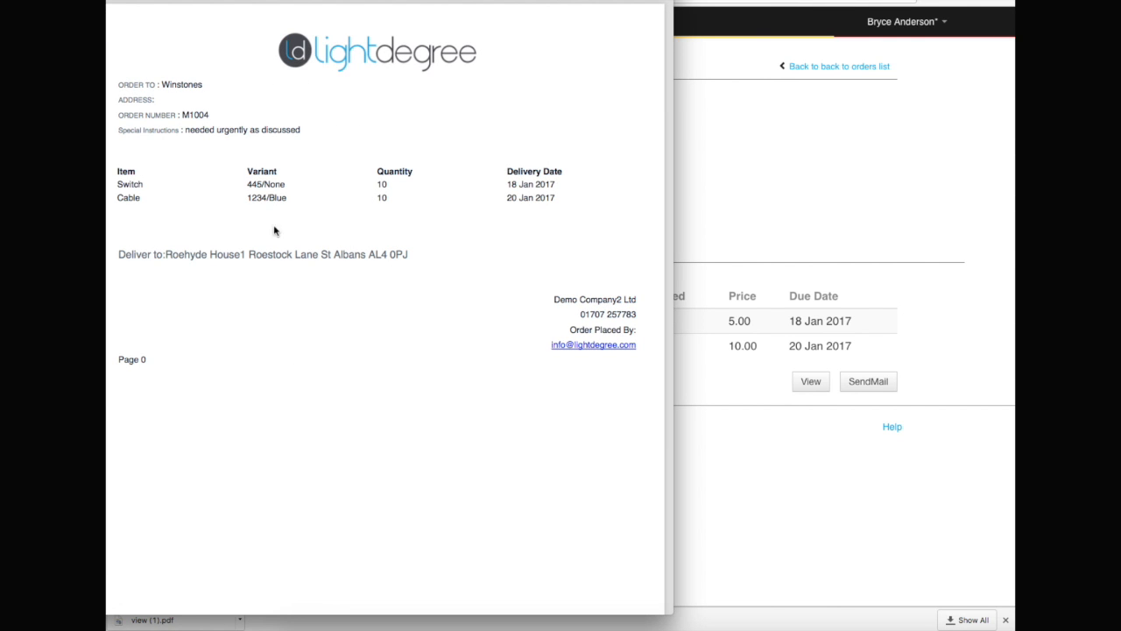
pyautogui.moveTo(210, 115); pyautogui.dragTo(175, 115)
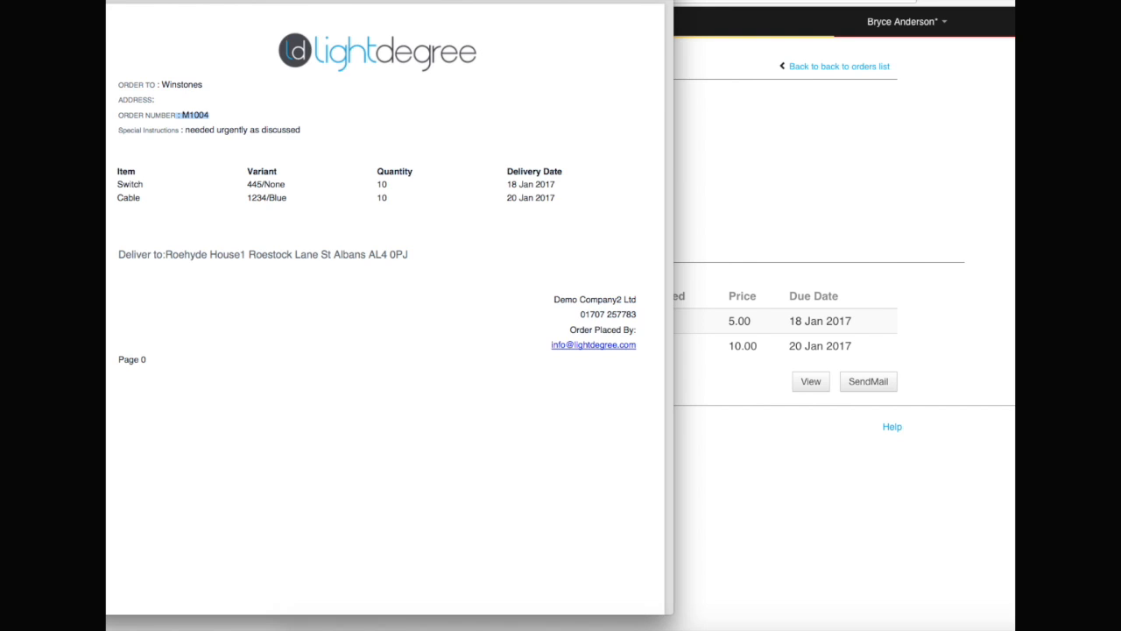
pyautogui.press('super+w')
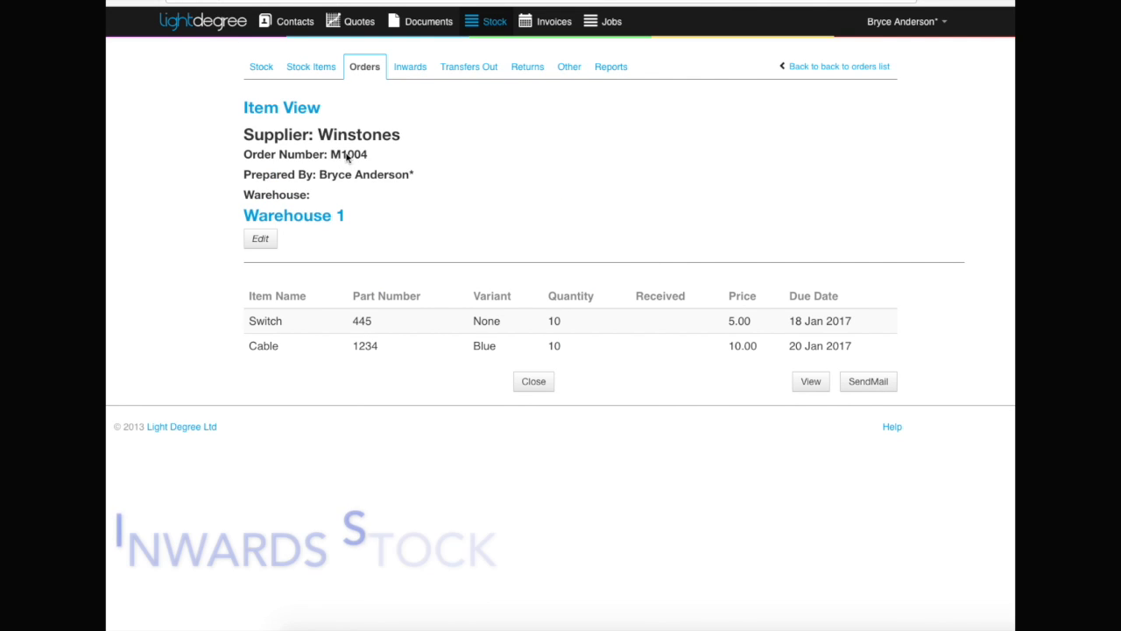
# Look up the Winstones order for inward stock by entering its order number.
pyautogui.click(409, 69)
pyautogui.click(580, 142)
pyautogui.write('M1004')
pyautogui.click(466, 181)
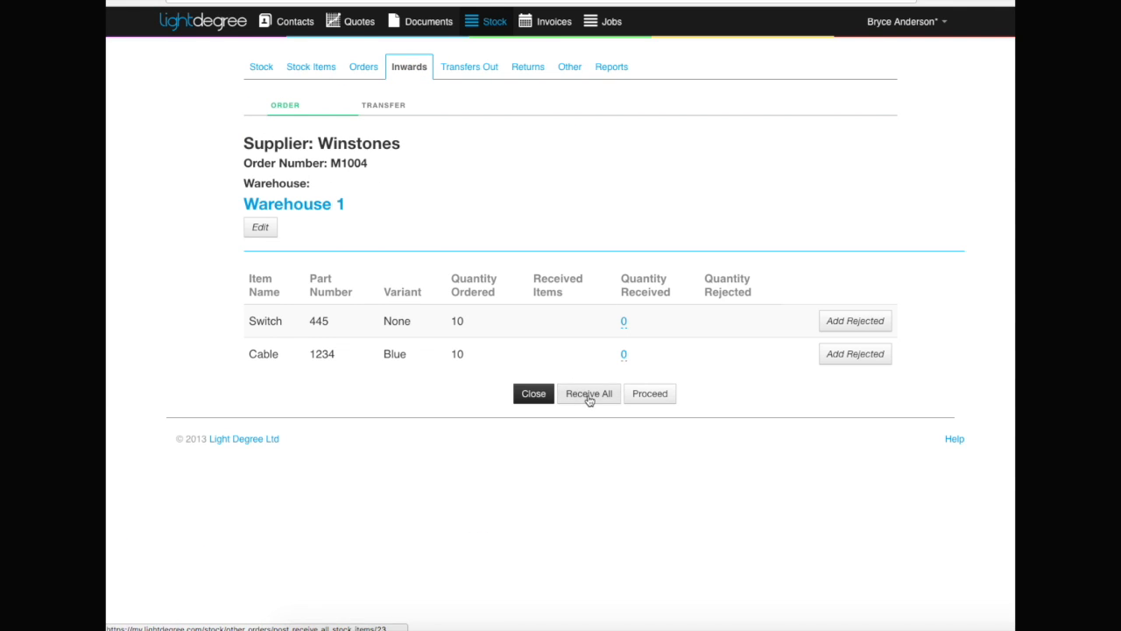
# Receive all items on the Winstones order, check the Switch's received quantity and proceed with the receipt.
pyautogui.click(589, 396)
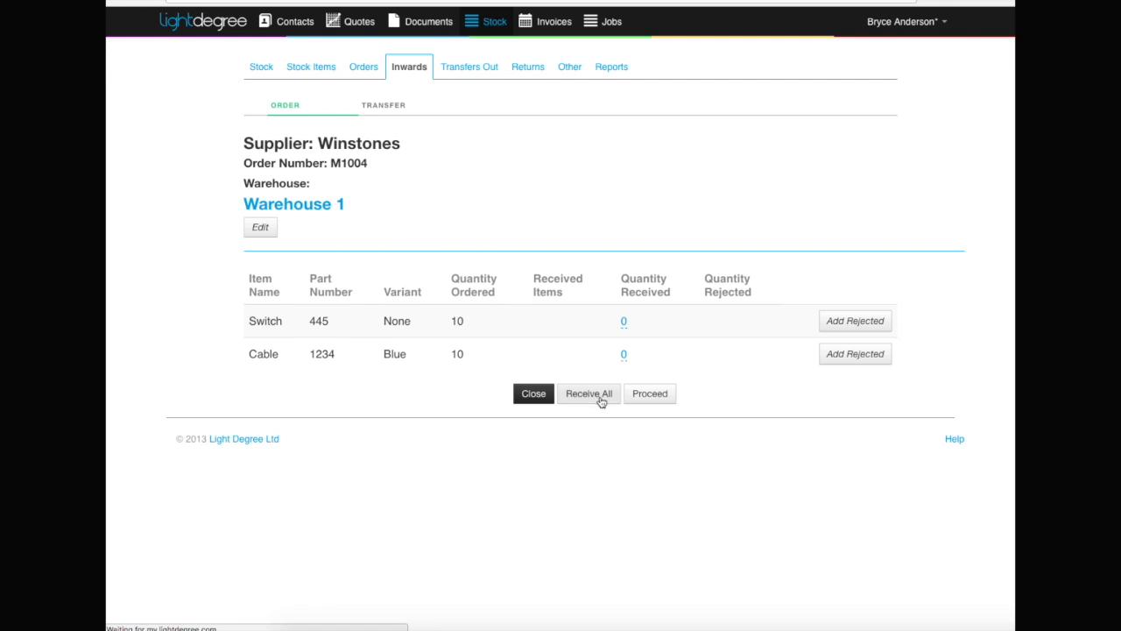
pyautogui.click(627, 320)
pyautogui.click(677, 290)
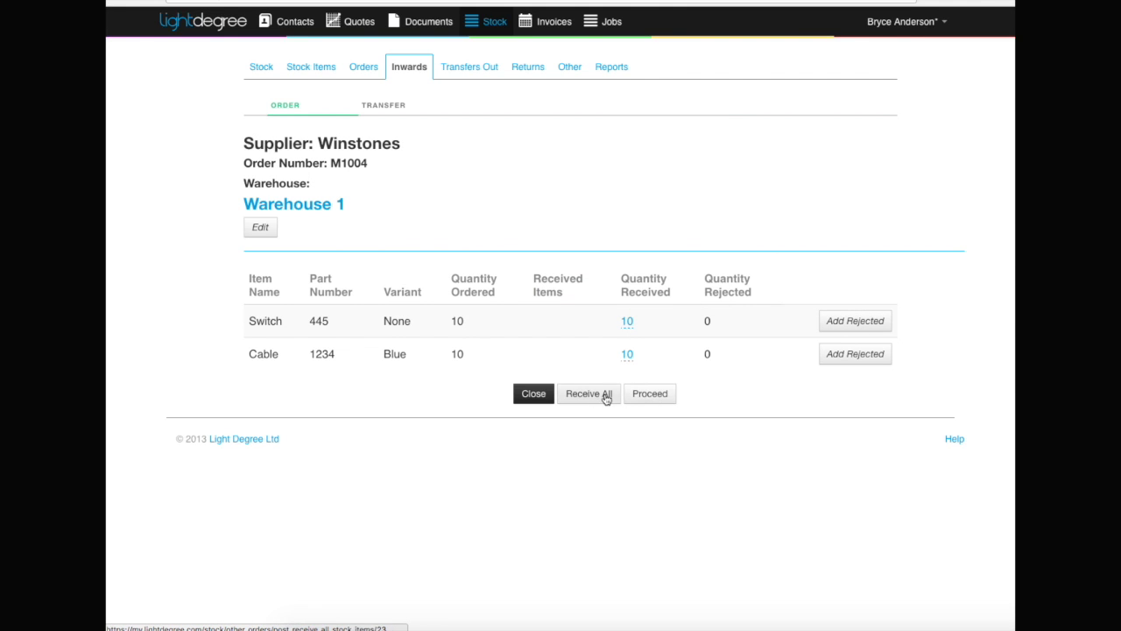
pyautogui.click(650, 394)
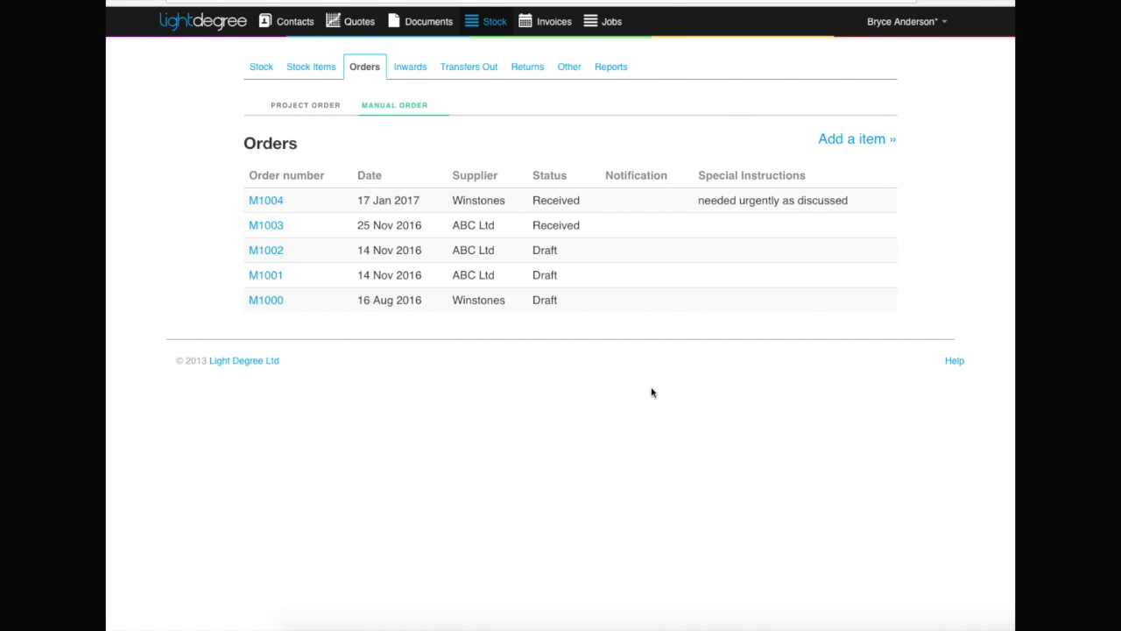
# Open the Stock On Hand list and look at its result filter options.
pyautogui.click(260, 68)
pyautogui.click(809, 136)
pyautogui.click(543, 289)
pyautogui.click(719, 322)
pyautogui.click(714, 313)
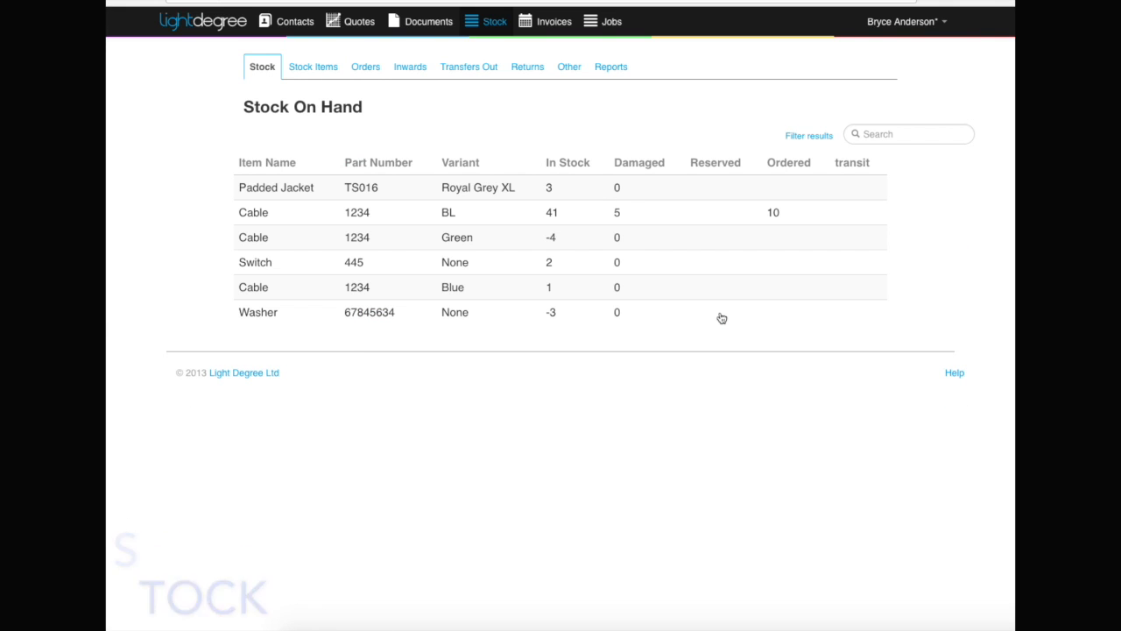